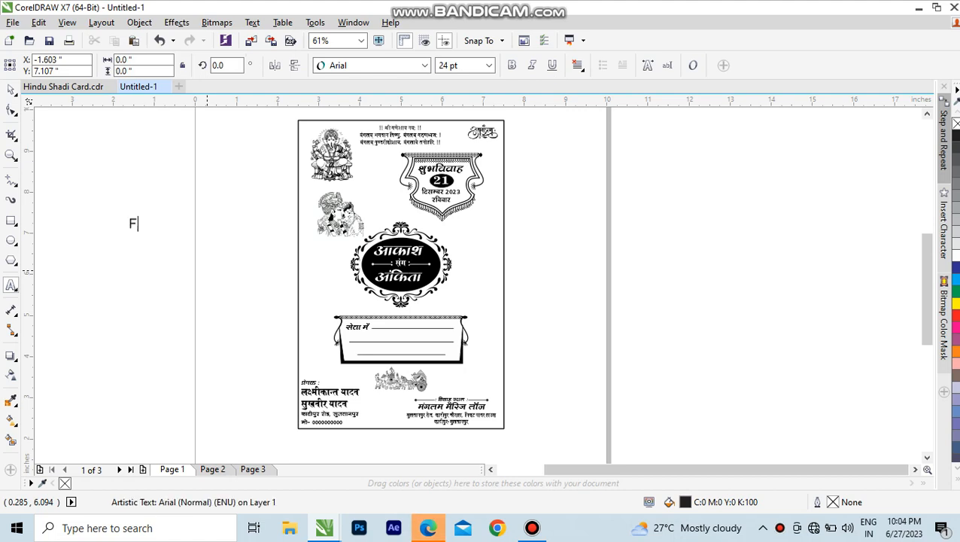
Step: Write a three-line note beside the card reading "Full Editable", "Free Cdr" and "download In Discription"
type("Editable")
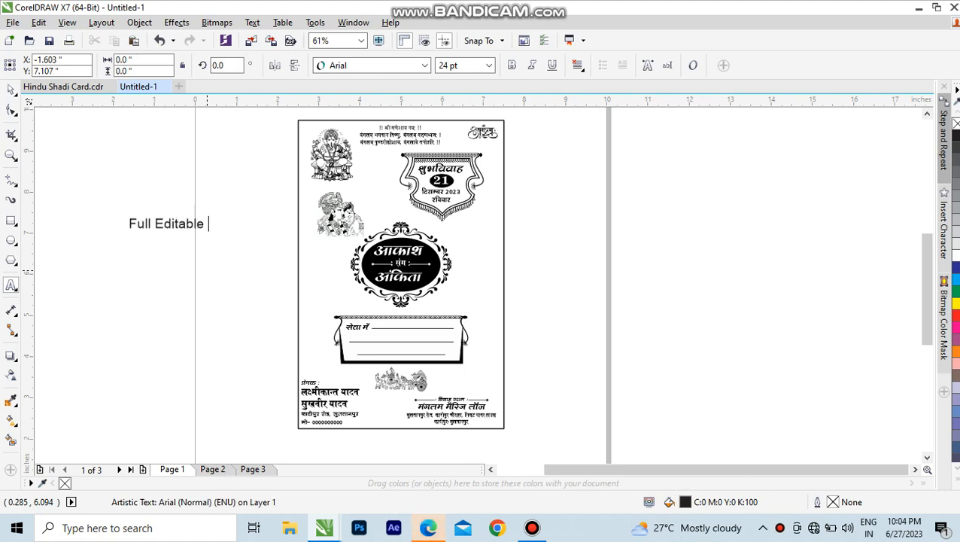
key("Return")
type("Free")
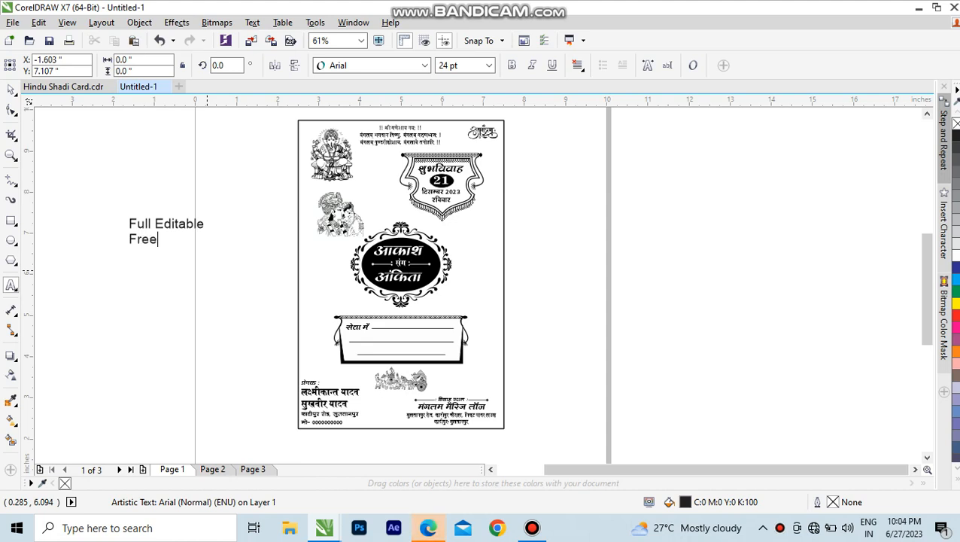
type(" Cdr")
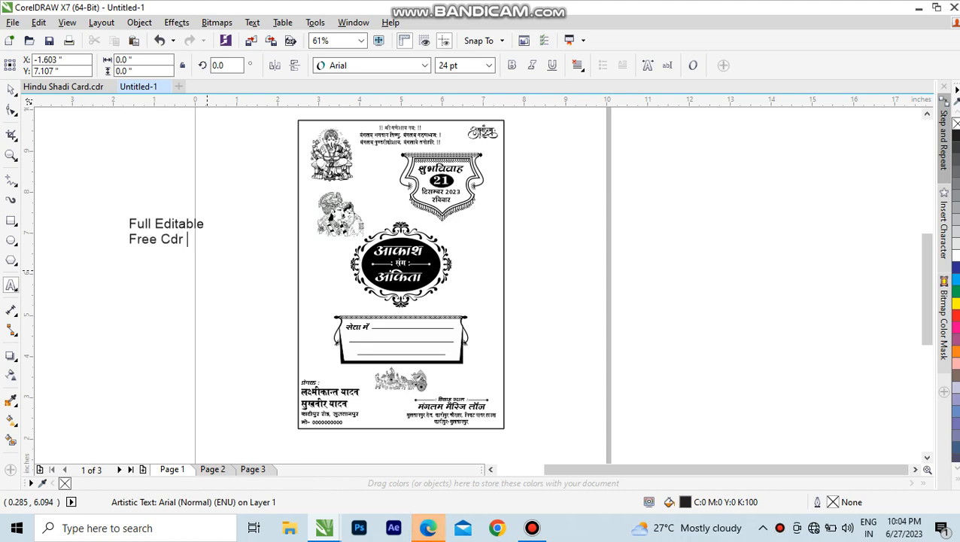
key("Return")
type("download In Discription")
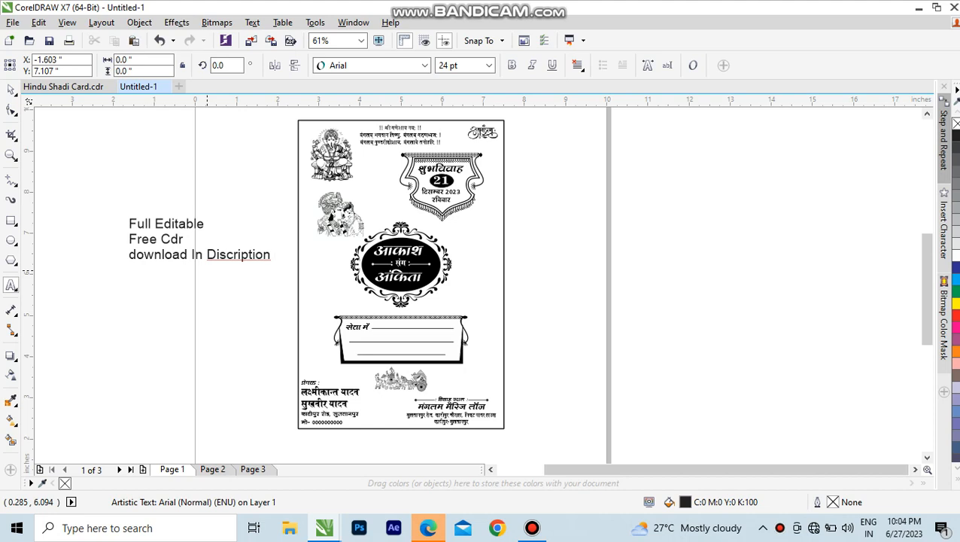
Step: Enlarge the three-line note to about 74 pt, move it off the page and delete it
key("ctrl+space")
left_click_drag(274, 262, 566, 355)
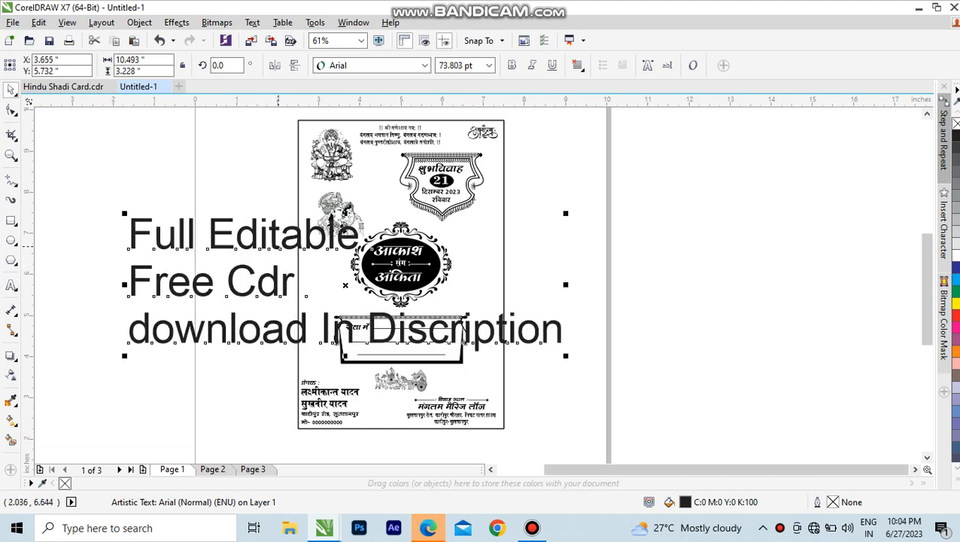
left_click_drag(279, 261, 742, 250)
key("Delete")
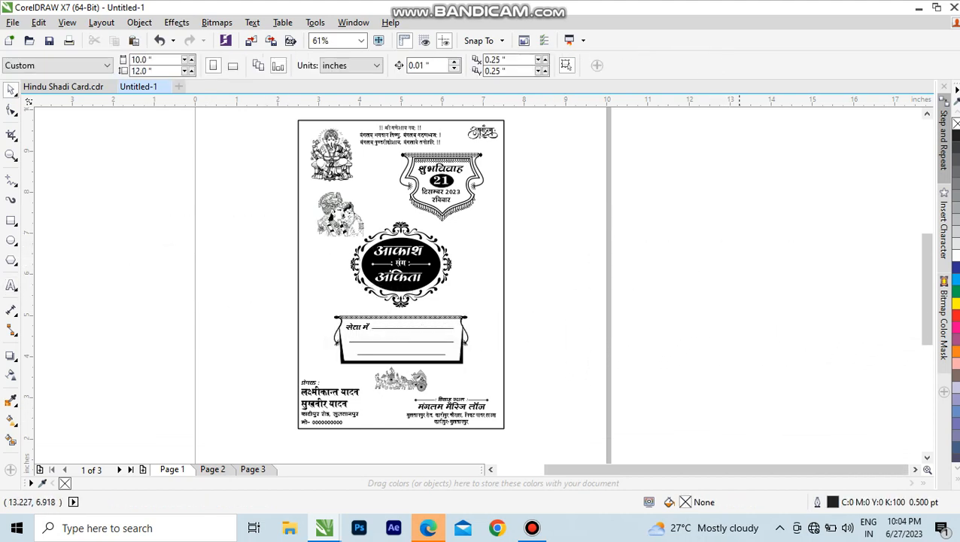
Step: Try a cyan fill on the three-line Ganesh invocation text at the head of the card and undo it
scroll(459, 267, "down", 2)
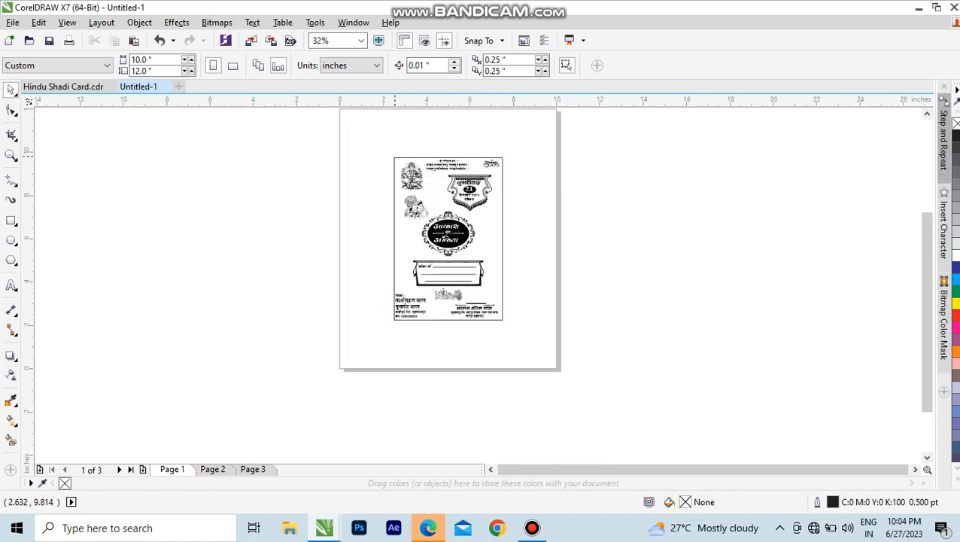
left_click_drag(384, 150, 592, 371)
key("F8")
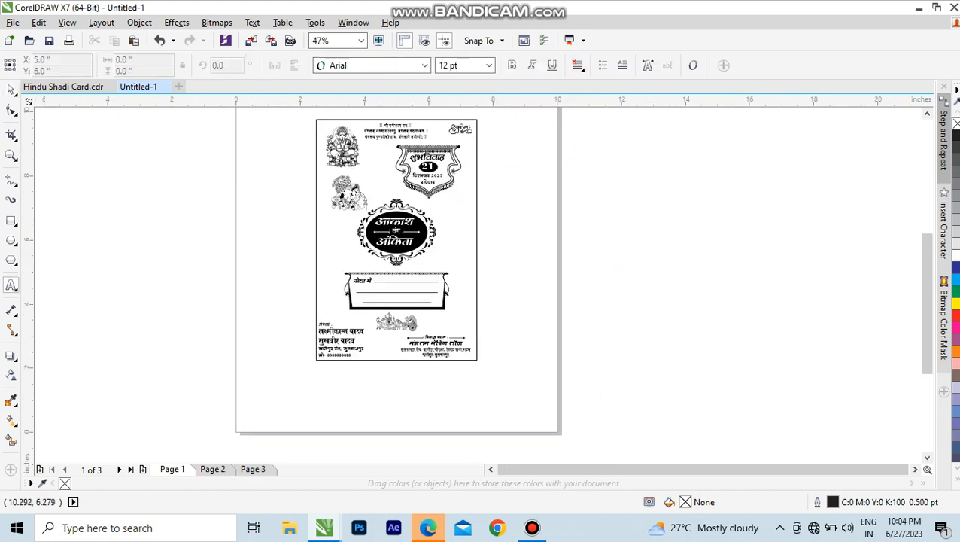
key("space")
left_click_drag(301, 116, 515, 194)
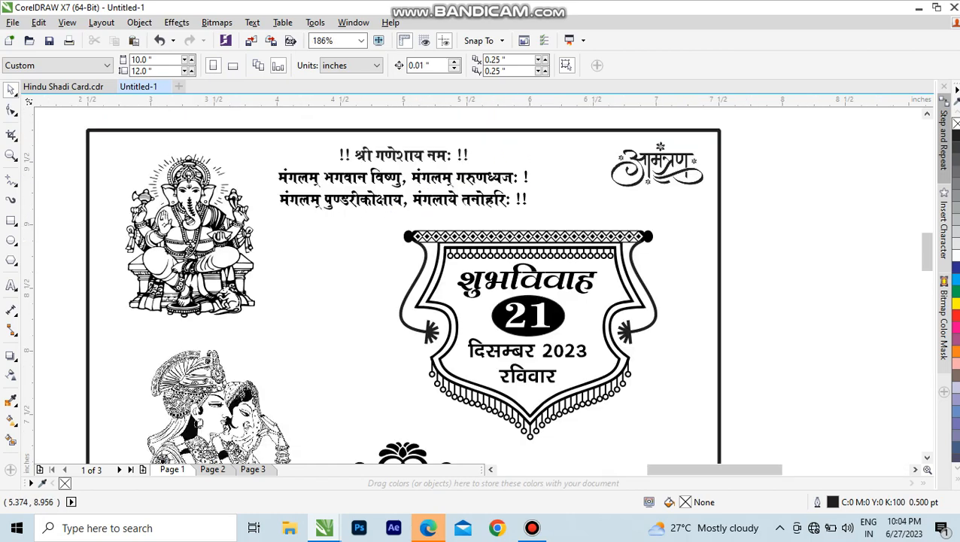
key("F8")
left_click(395, 178)
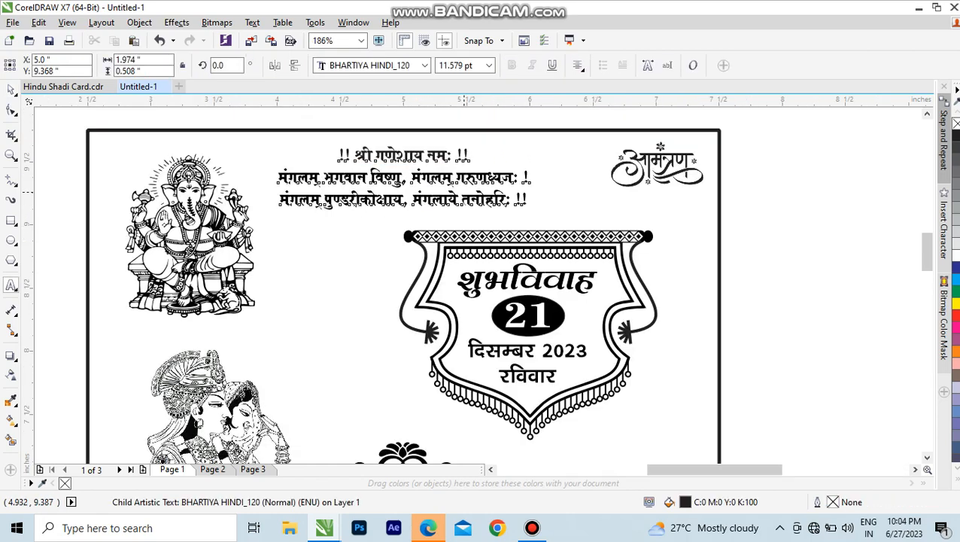
key("ctrl+space")
left_click(954, 279)
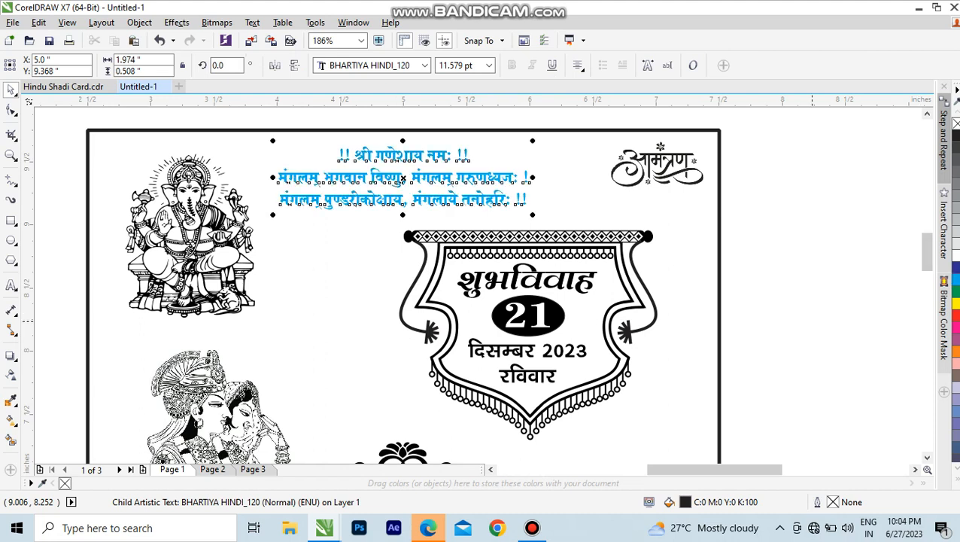
key("ctrl+z")
Step: Try replacing the entire Ganesh invocation text with "हह" and restore the original wording
key("F8")
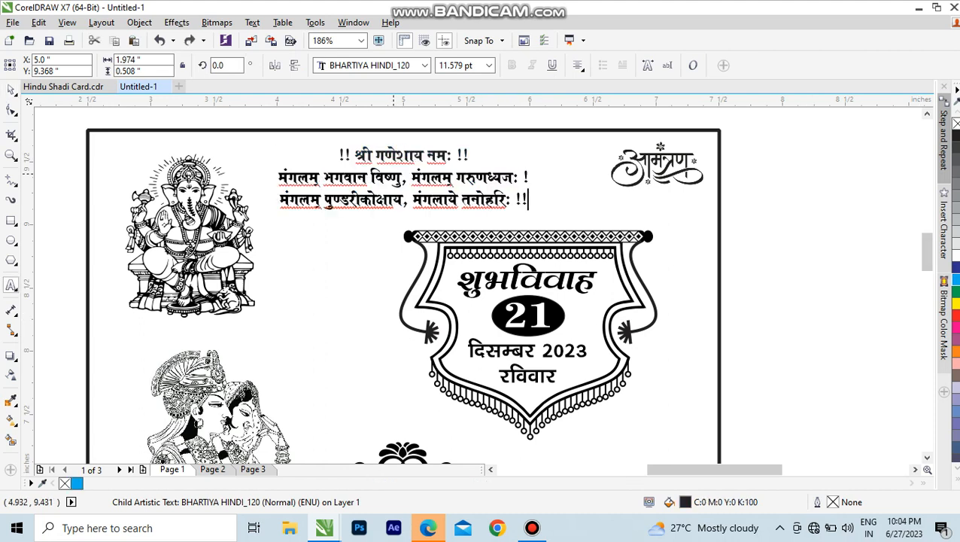
key("ctrl+a")
type("हह")
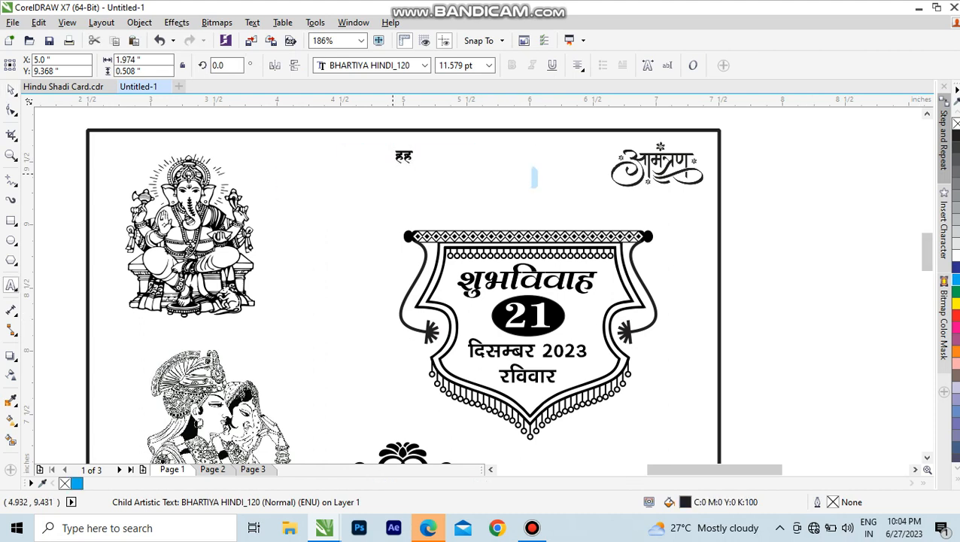
key("ctrl+z")
key("ctrl+z")
key("ctrl+space")
key("Escape")
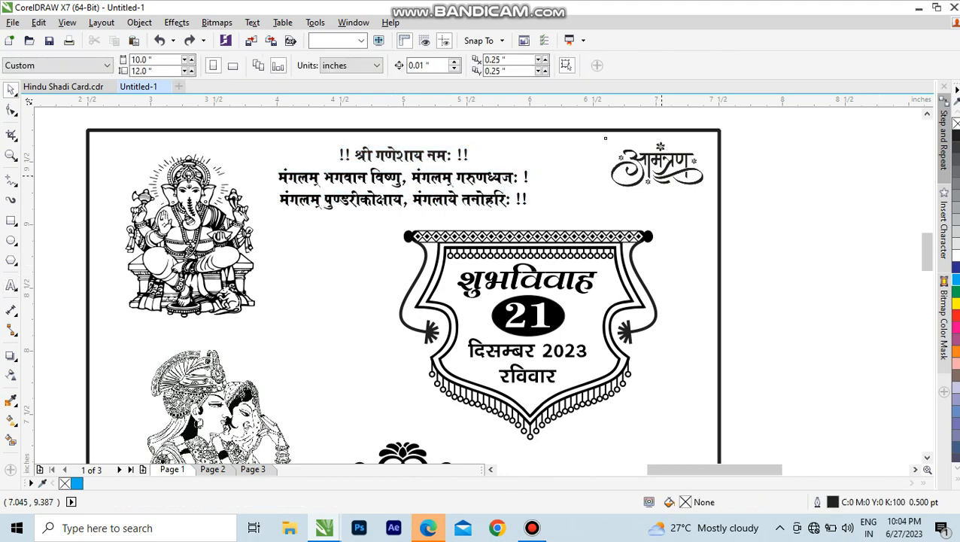
Step: Try replacing the surname on the first name line of the sender block with a different surname
key("ctrl+a")
key("shift+F4")
key("Escape")
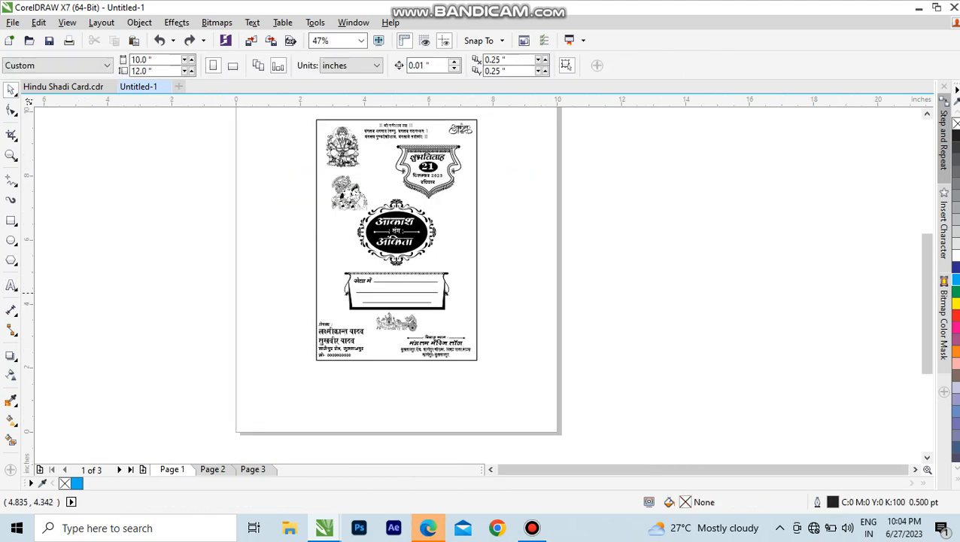
left_click_drag(303, 314, 489, 378)
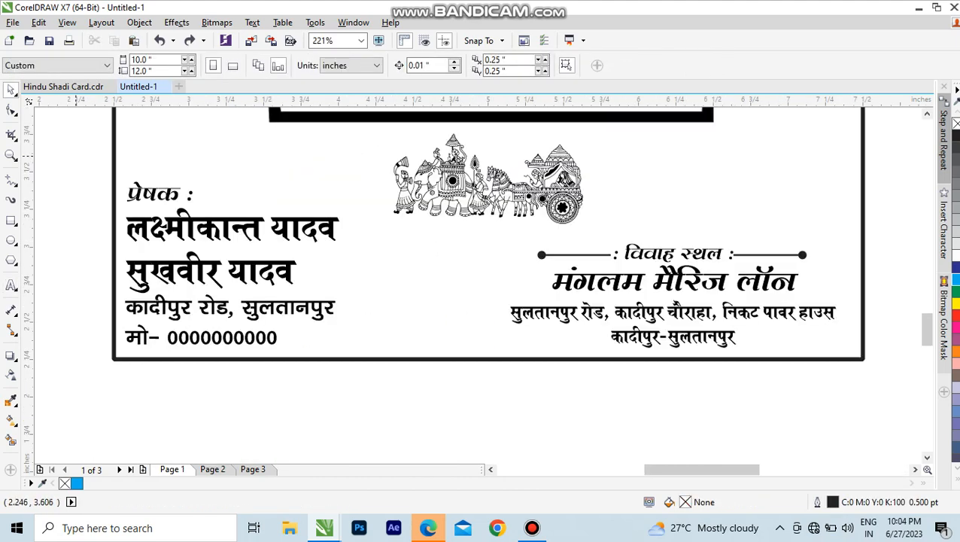
scroll(194, 224, "up", 1)
key("F8")
left_click_drag(197, 225, 285, 244)
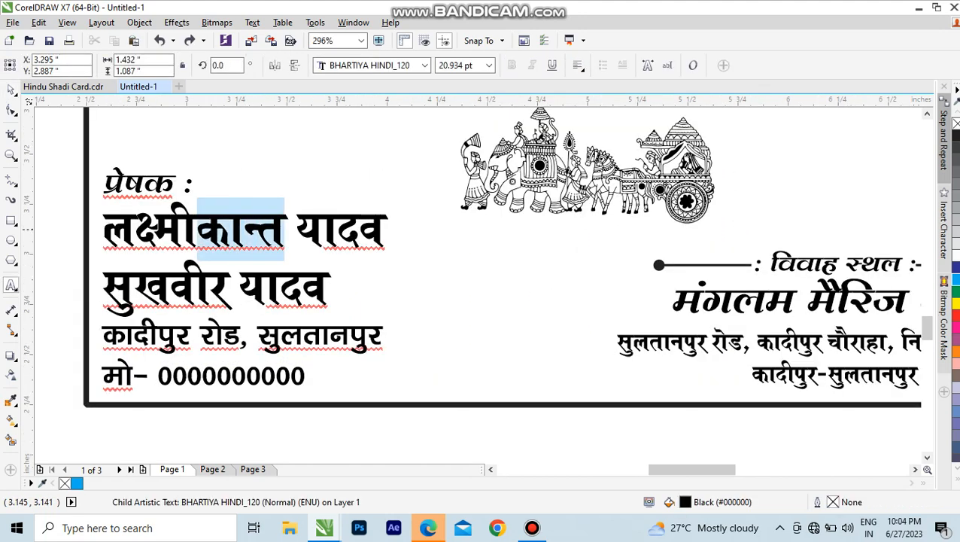
left_click(297, 225)
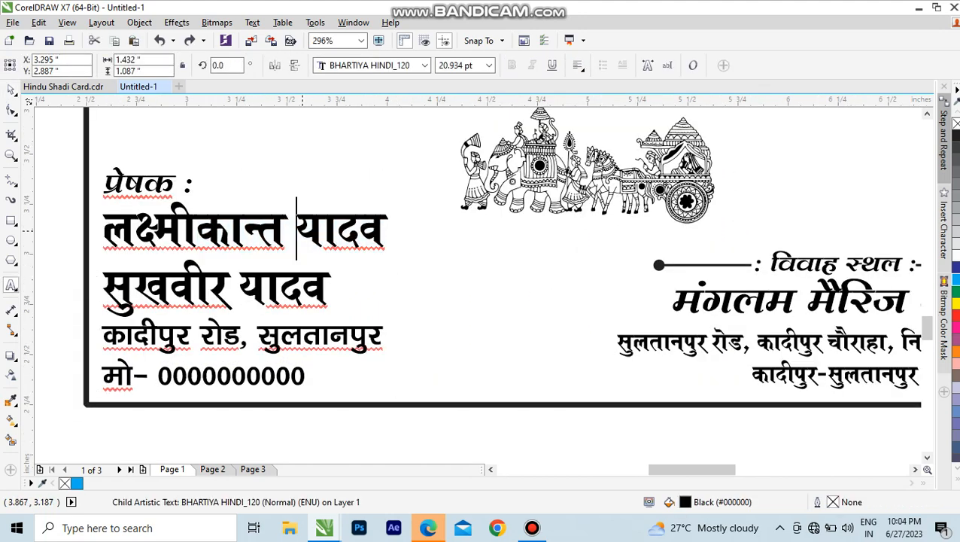
key("shift+End")
type("सिं")
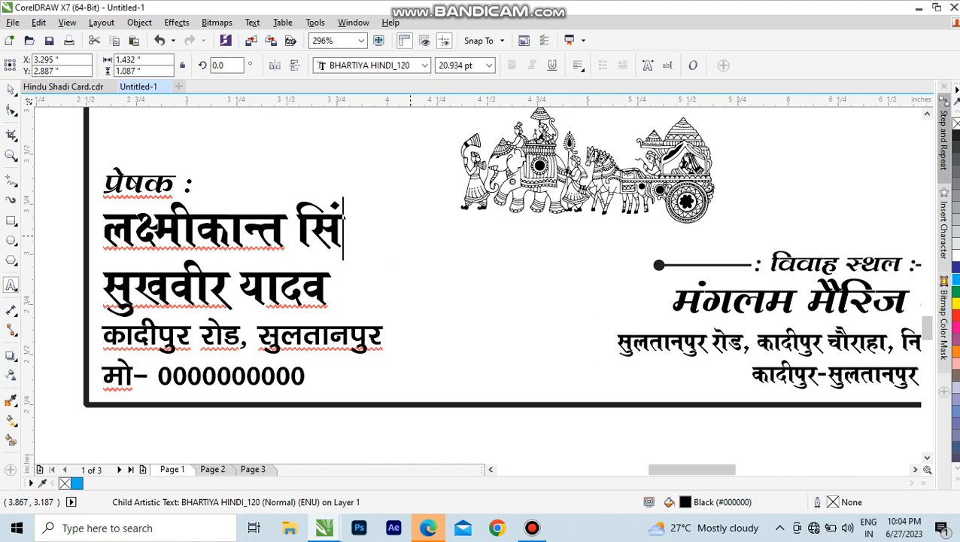
Step: Undo the surname replacement in the sender block and deselect the text
key("ctrl+z")
key("ctrl+z")
key("ctrl+z")
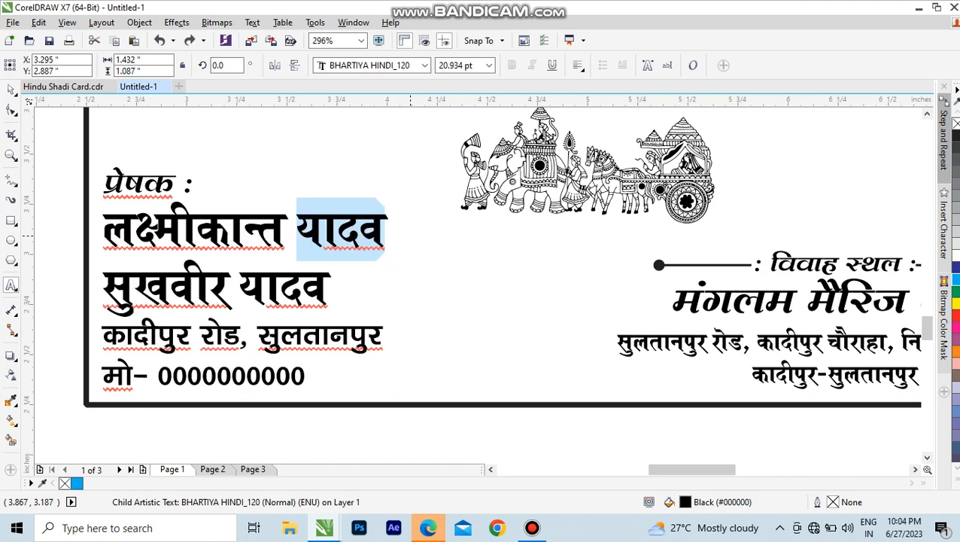
key("ctrl+space")
scroll(441, 273, "down", 6)
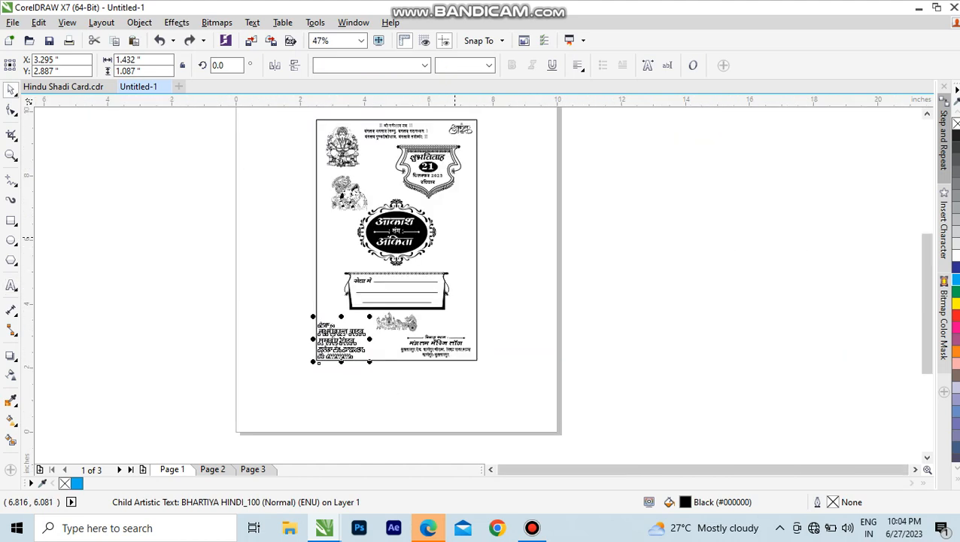
left_click(542, 310)
scroll(557, 237, "down", 1)
left_click_drag(384, 148, 536, 338)
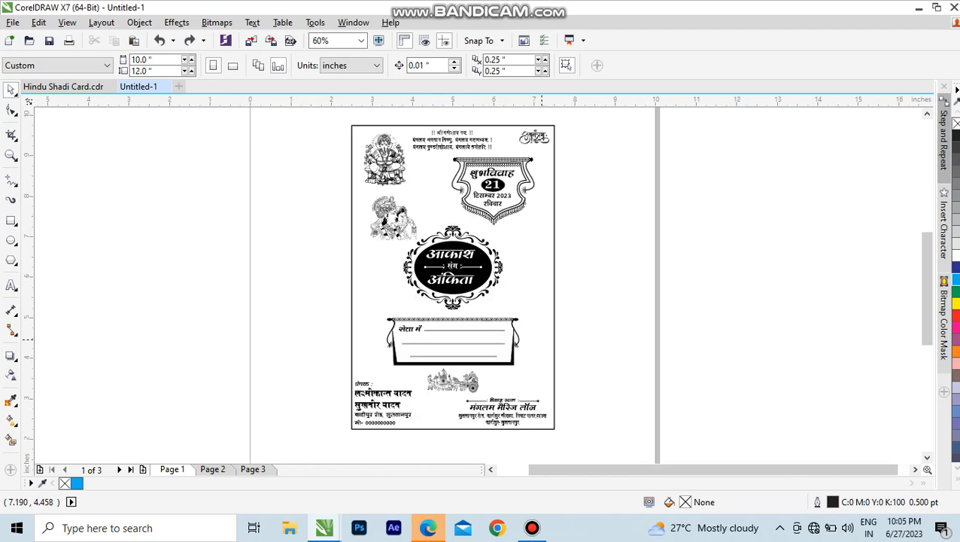
key("ctrl+s")
key("Escape")
Step: Add the word "password" as artistic text beside the page and enlarge it to about 67 pt
left_click(11, 285)
left_click(685, 264)
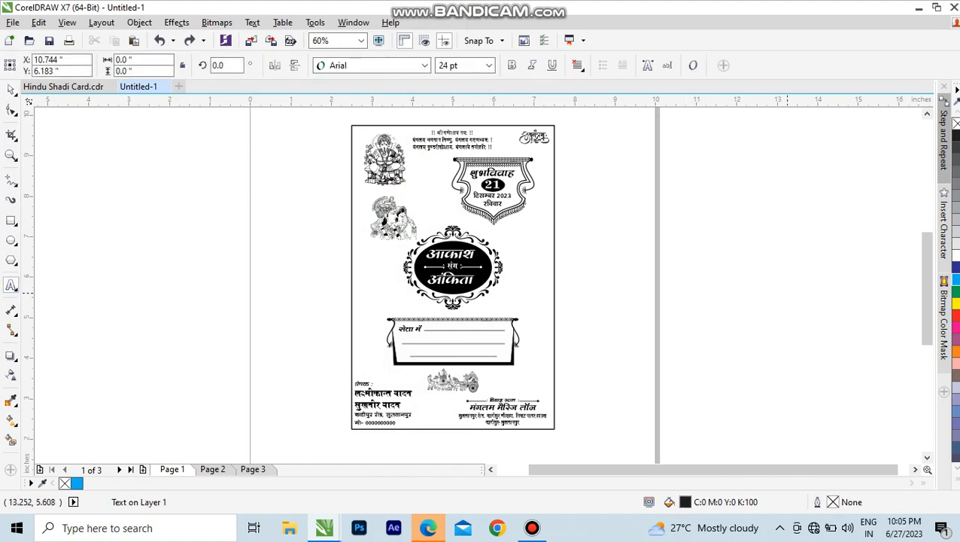
type("password")
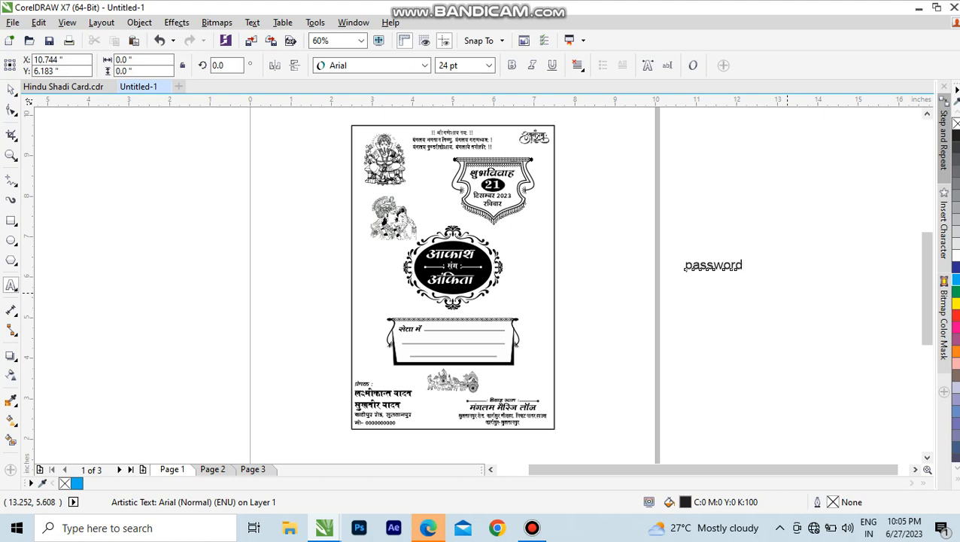
key("ctrl+space")
left_click_drag(744, 276, 847, 299)
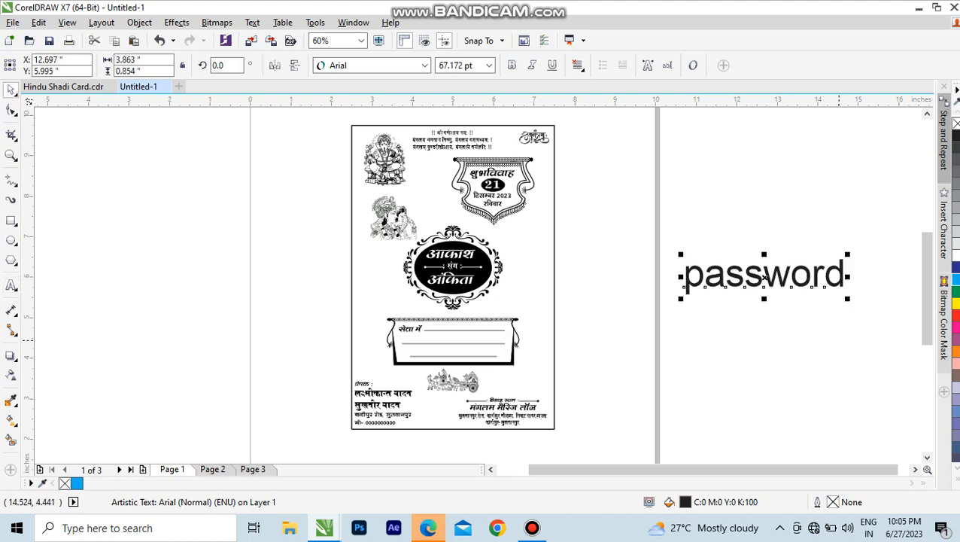
Step: Replace the word beside the page with a single digit and delete that text object
double_click(763, 276)
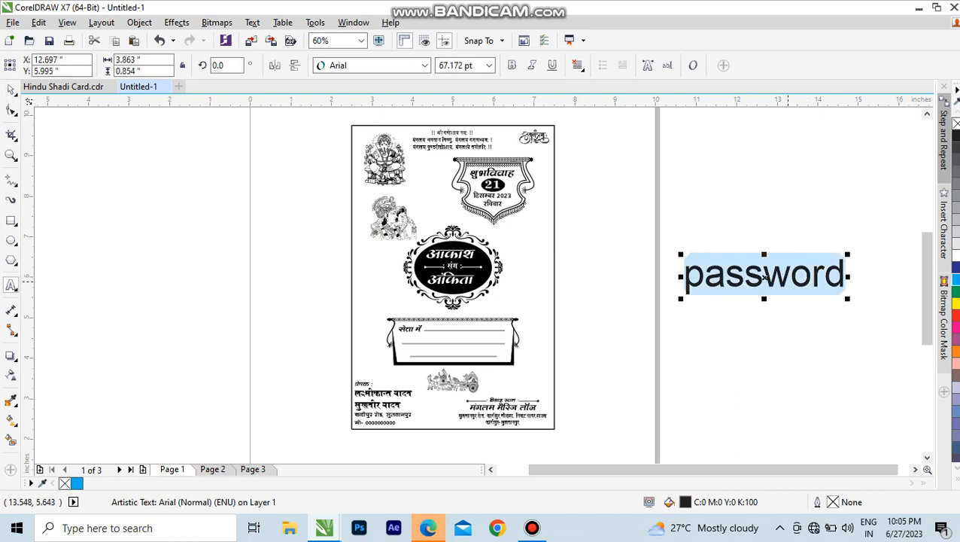
type("3")
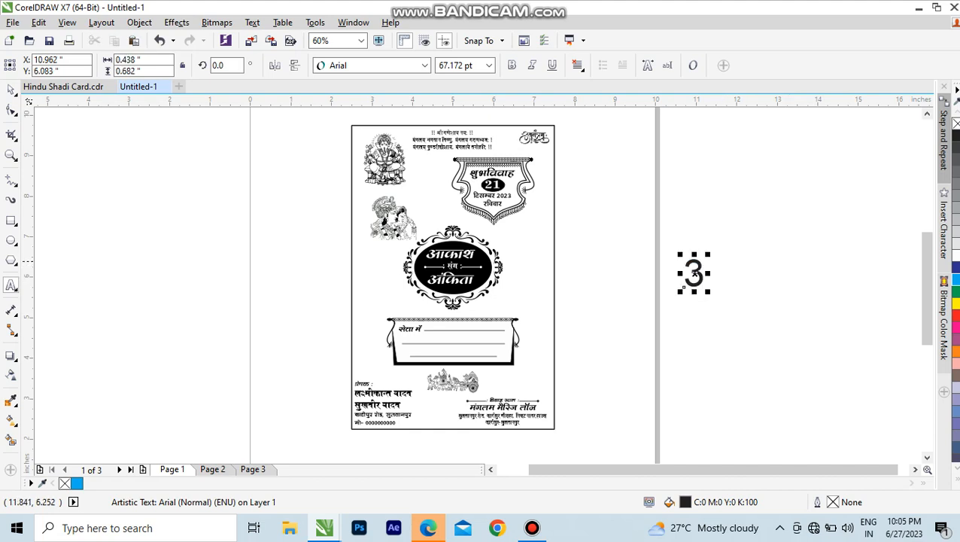
key("ctrl+space")
left_click_drag(740, 232, 761, 185)
key("Delete")
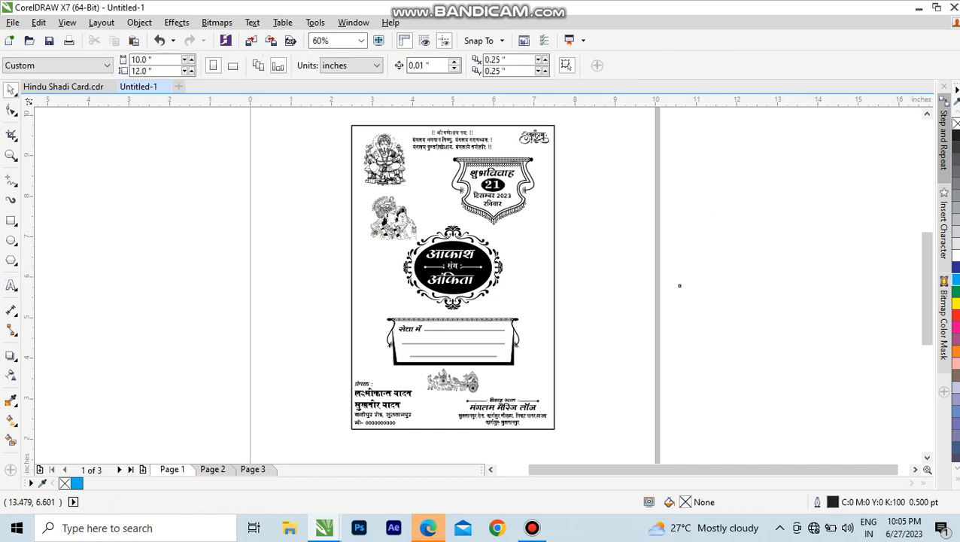
key("F3")
left_click(479, 281)
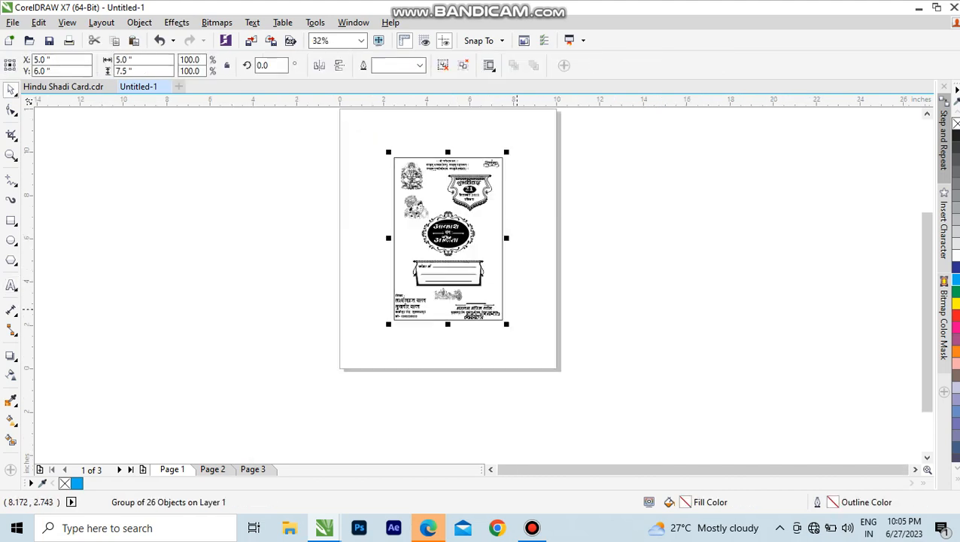
key("ctrl+s")
left_click(464, 10)
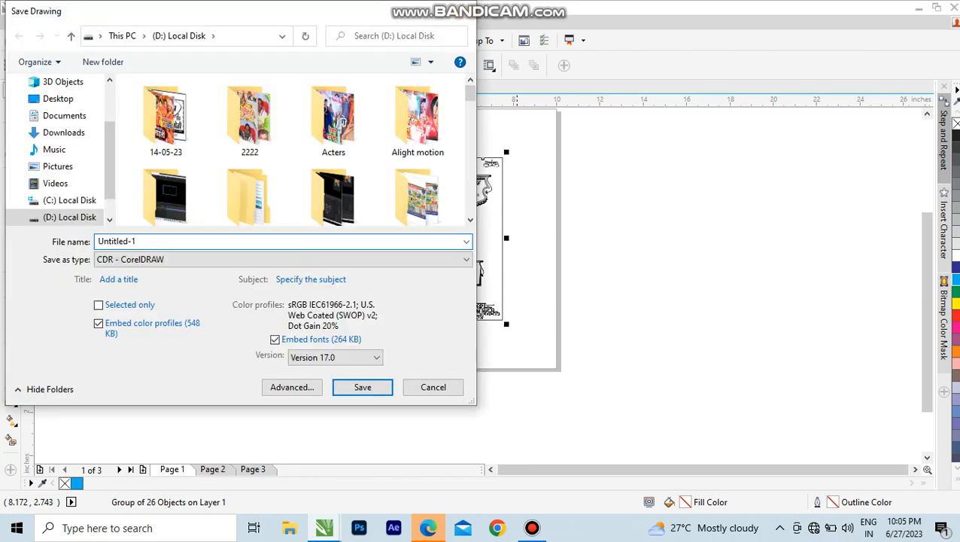
Step: Ungroup the card design on Page 2 and fill its Ganesh invocation text with magenta
left_click(212, 469)
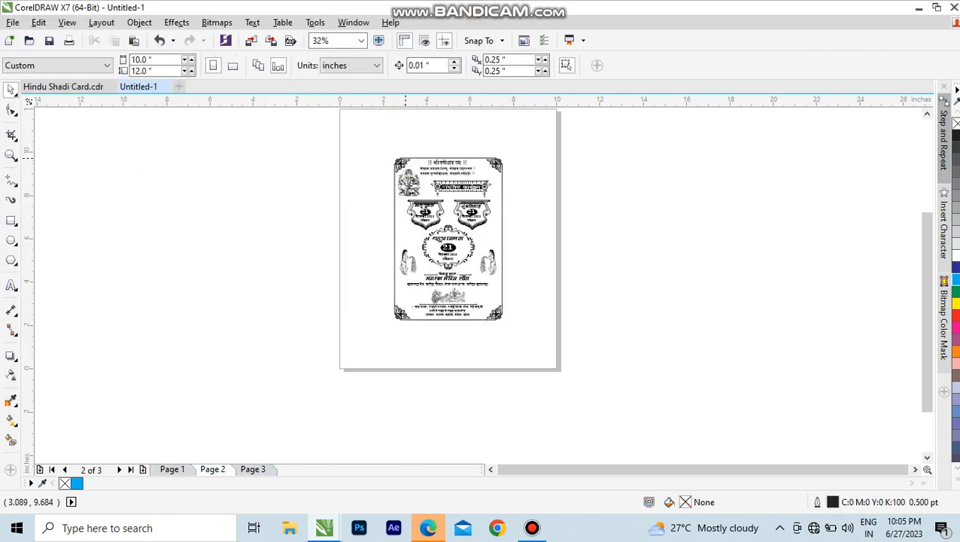
left_click_drag(386, 150, 518, 339)
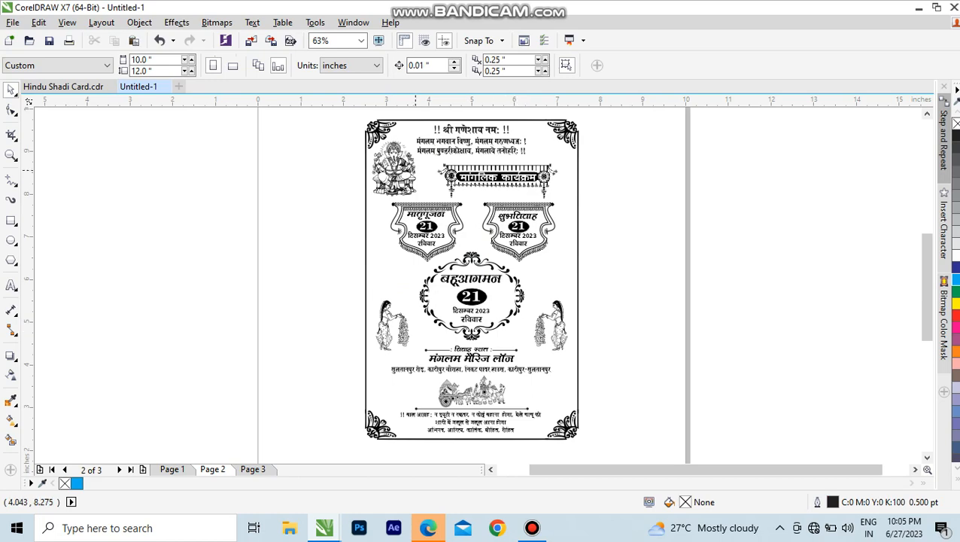
left_click_drag(346, 115, 671, 332)
left_click(580, 279)
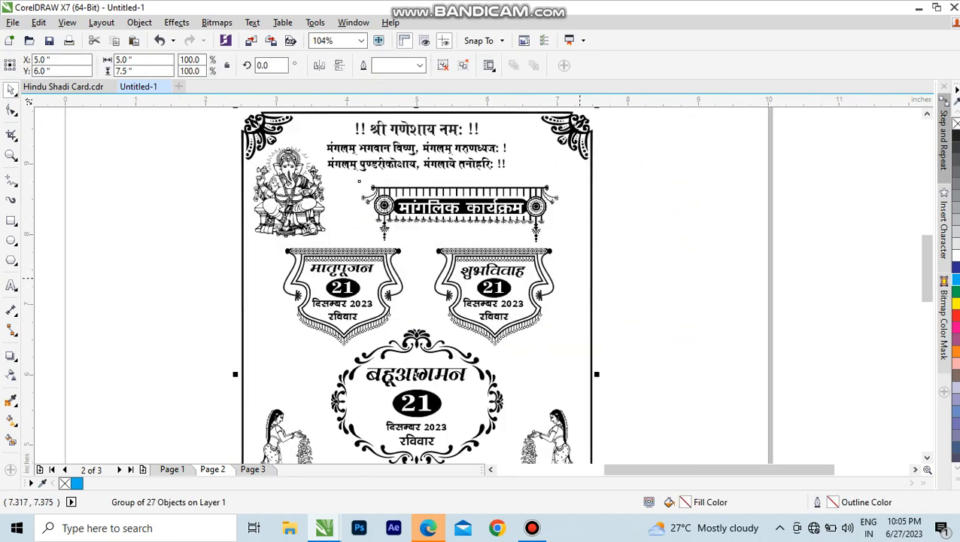
key("ctrl+u")
left_click(465, 151)
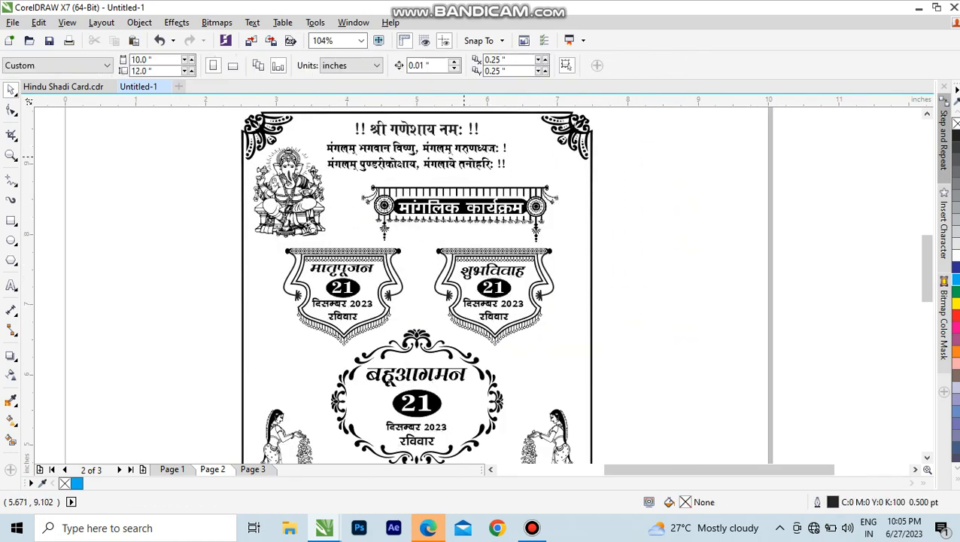
left_click(954, 328)
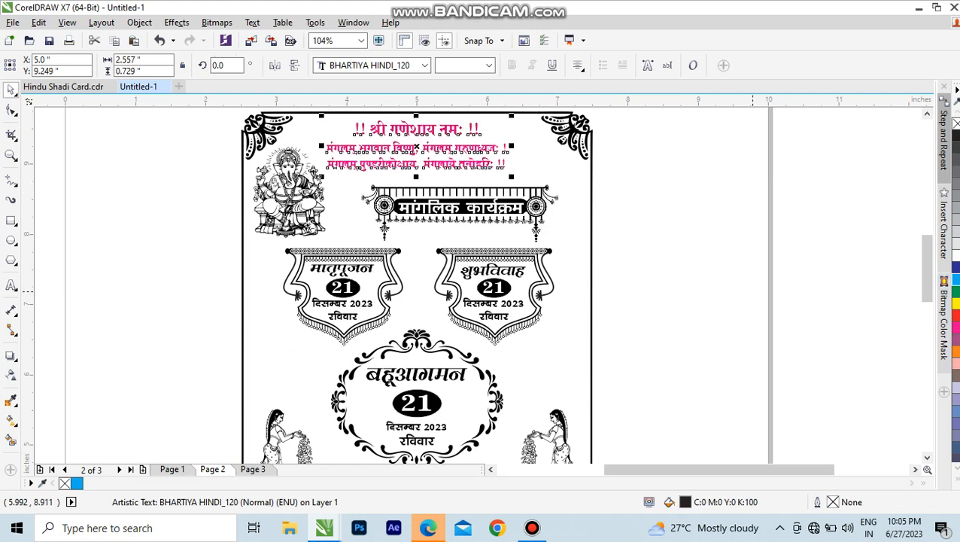
Step: Undo the magenta fill on the Ganesh invocation text and try to fill the मांगलिक कार्यक्रम banner bitmap with red
key("ctrl+z")
left_click(459, 215)
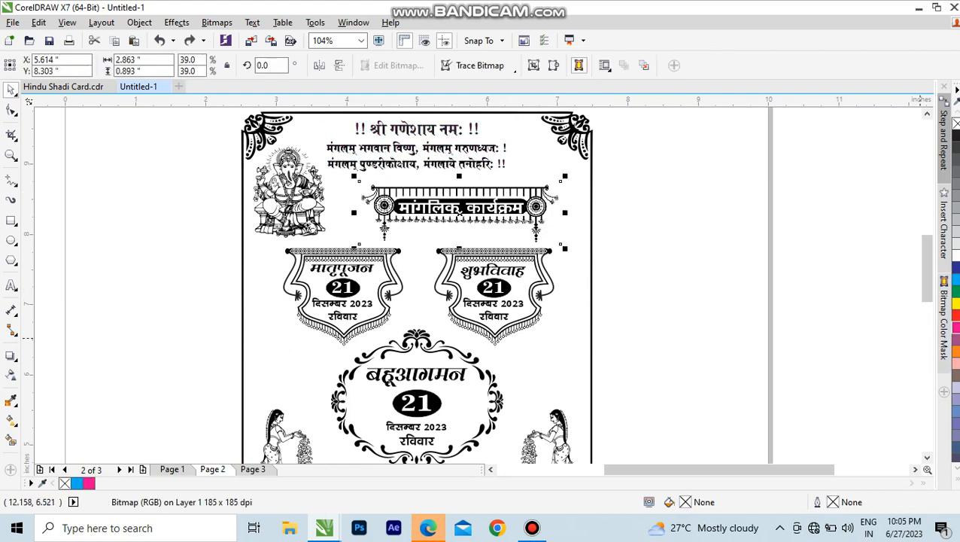
left_click(954, 316)
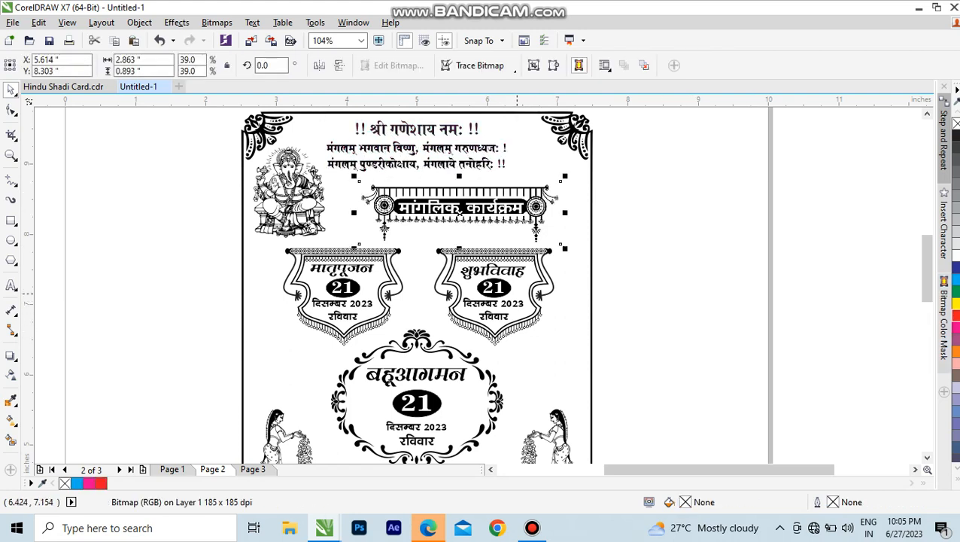
Step: Fill the शुभविवाह title with magenta, undo the fill and deselect the title
left_click(492, 271)
left_click(955, 327)
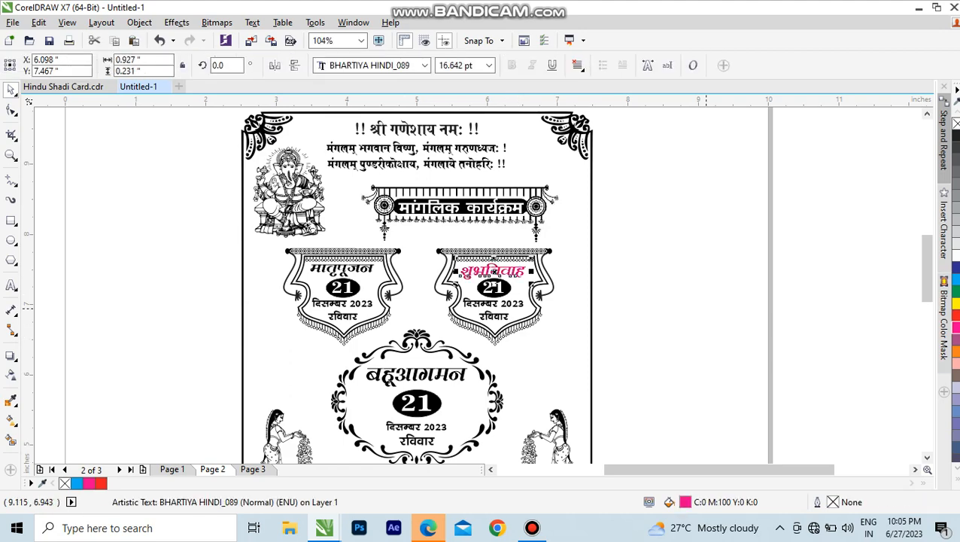
key("ctrl+z")
key("Escape")
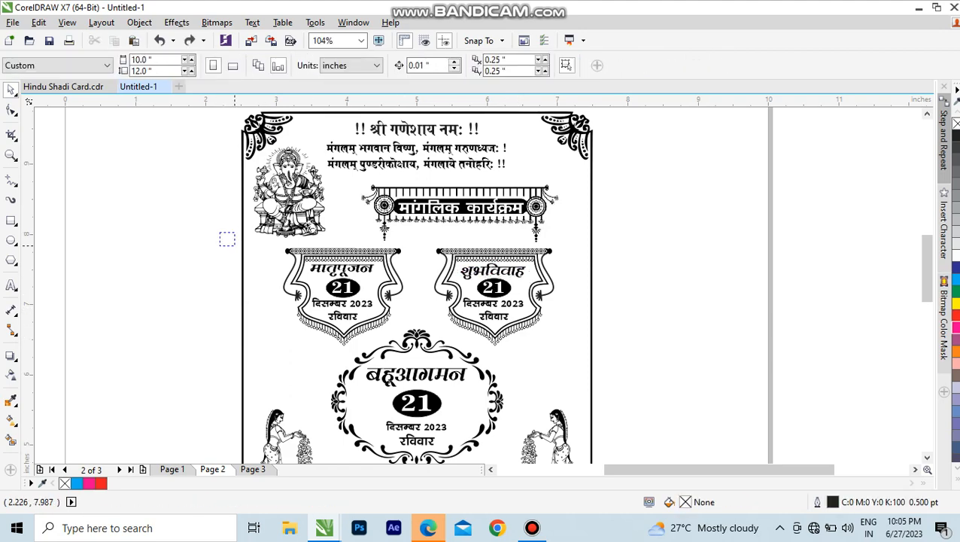
Step: Fill the date and weekday text in the मातृपूजन shield with cyan, trying red as well and undoing it
left_click_drag(235, 246, 572, 403)
left_click(303, 260)
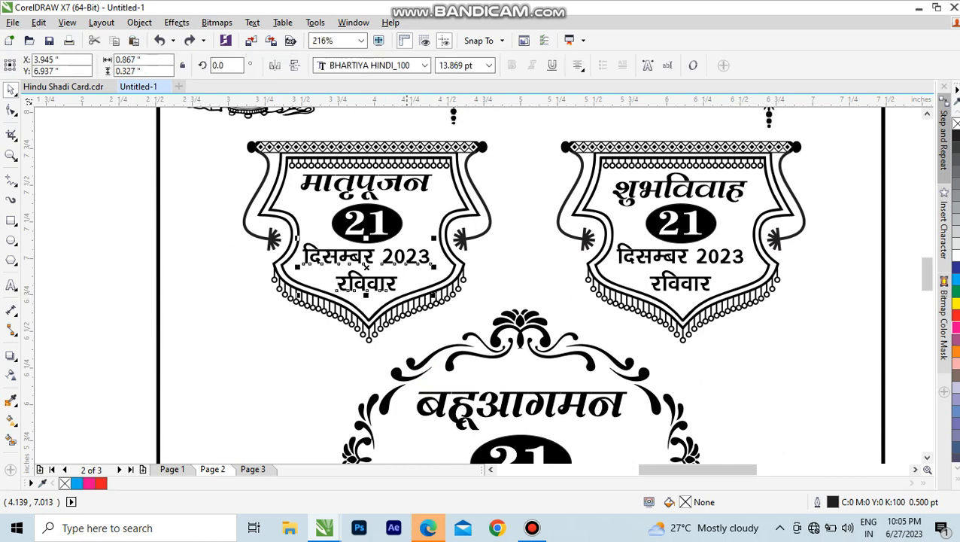
left_click(77, 483)
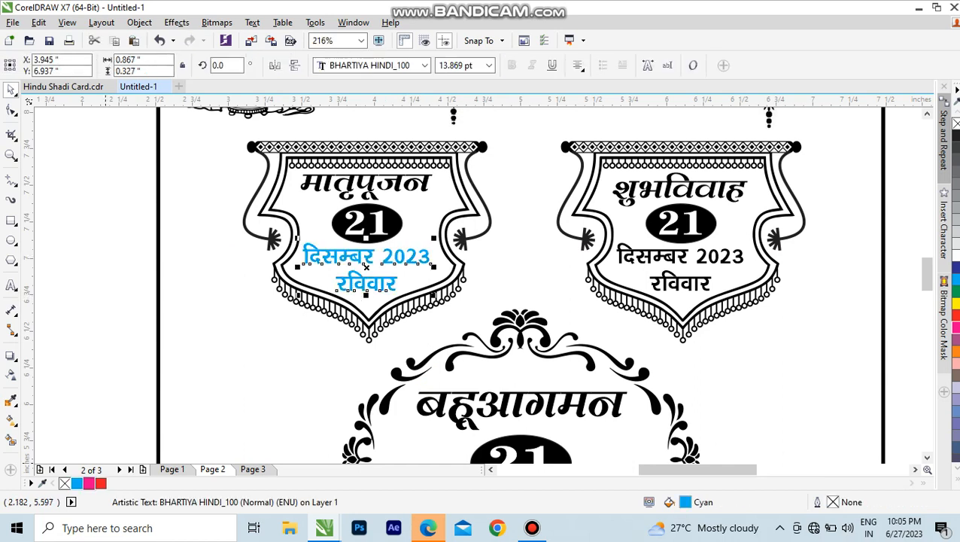
left_click(101, 483)
key("ctrl+z")
Step: Retype the month in the मातृपूजन shield's date as नवम्बर and undo the replacement
left_click(12, 285)
left_click(381, 256)
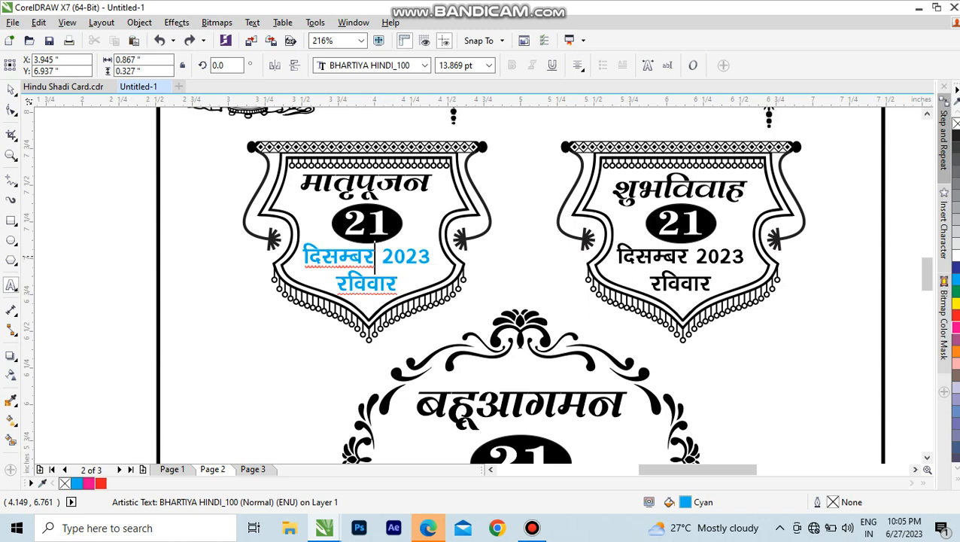
left_click_drag(382, 258, 279, 265)
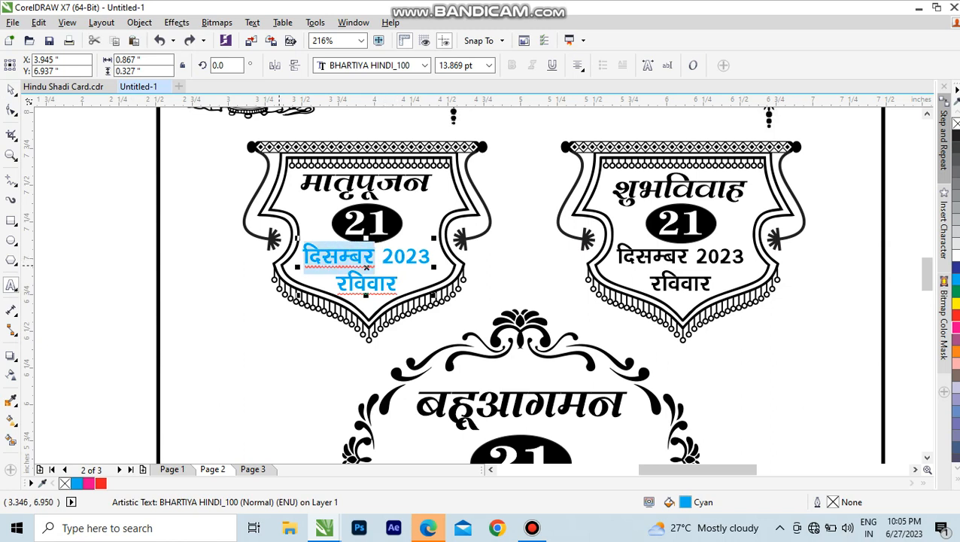
type("नव")
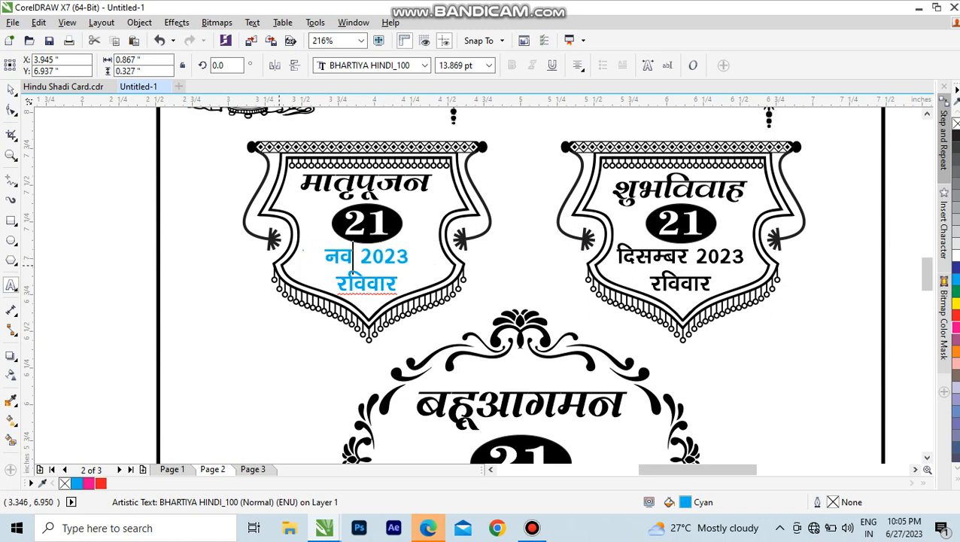
type("म्ब")
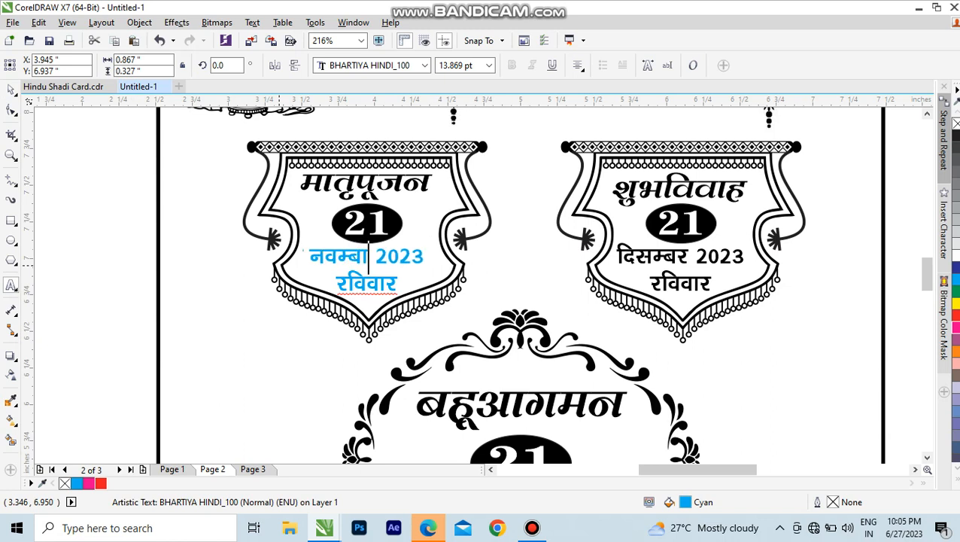
type("र")
key("ctrl+z")
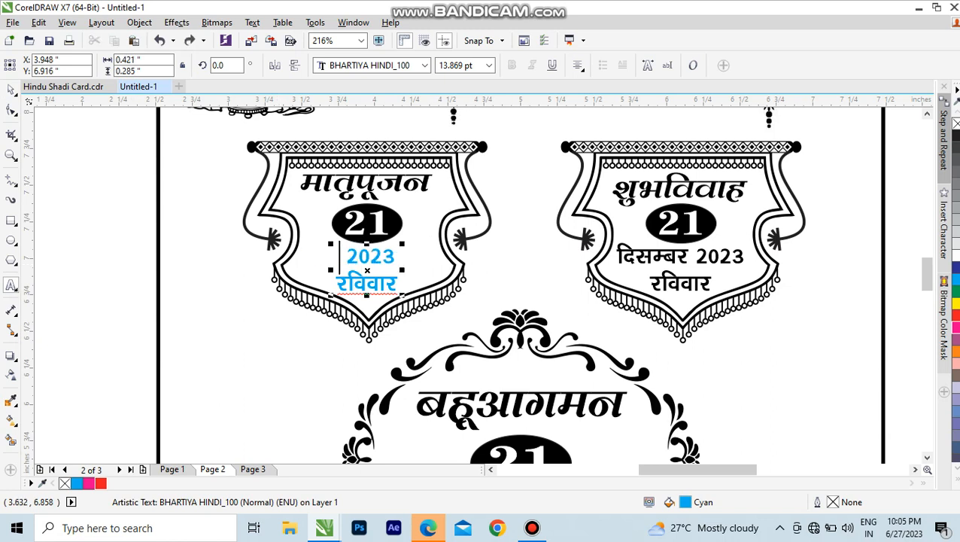
key("ctrl+z")
Step: Undo the cyan fill on the मातृपूजन shield's date text and deselect it
left_click(679, 256)
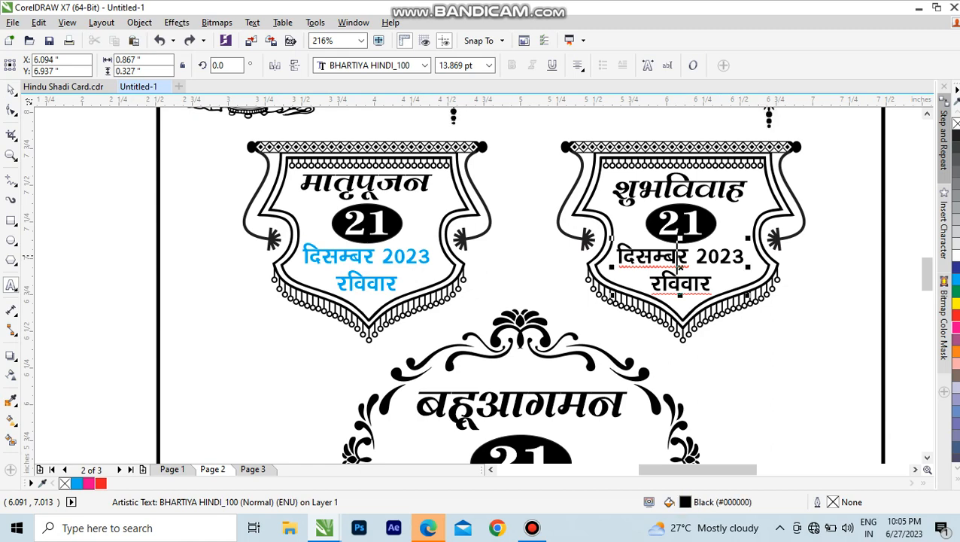
left_click(412, 255)
key("ctrl+a")
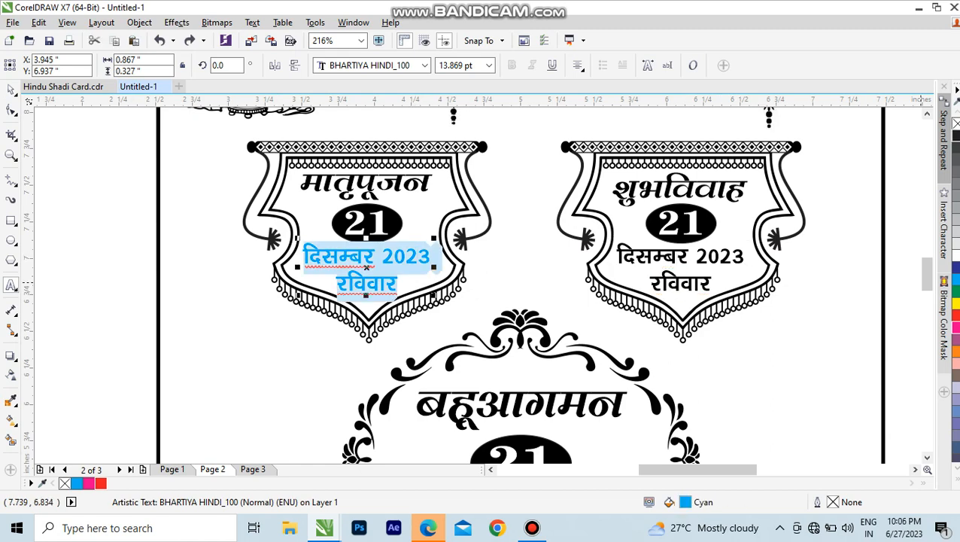
key("ctrl+z")
key("F3")
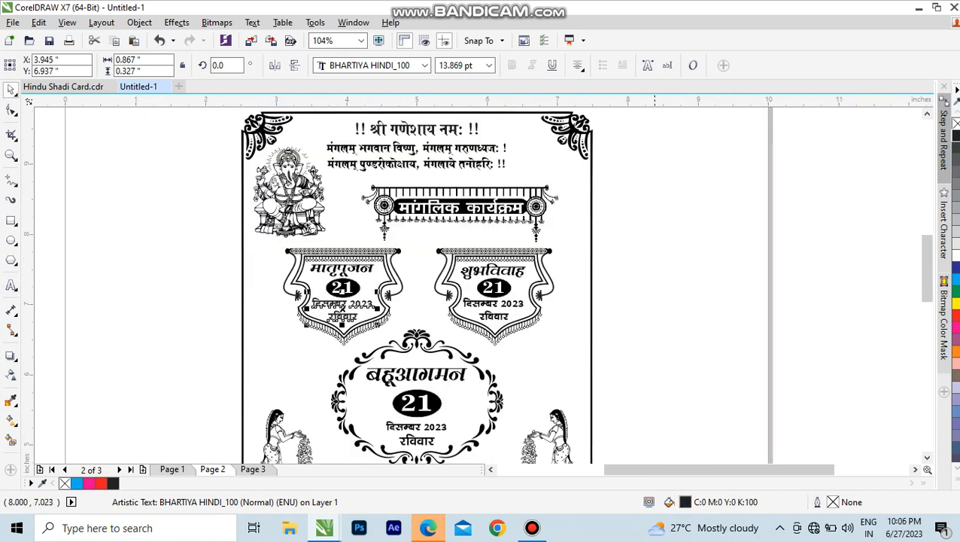
key("Escape")
Step: Set the font size of the date and weekday text under the बहूआगमन heading to 17 pt and deselect it
key("F3")
key("F2")
left_click_drag(387, 278, 550, 350)
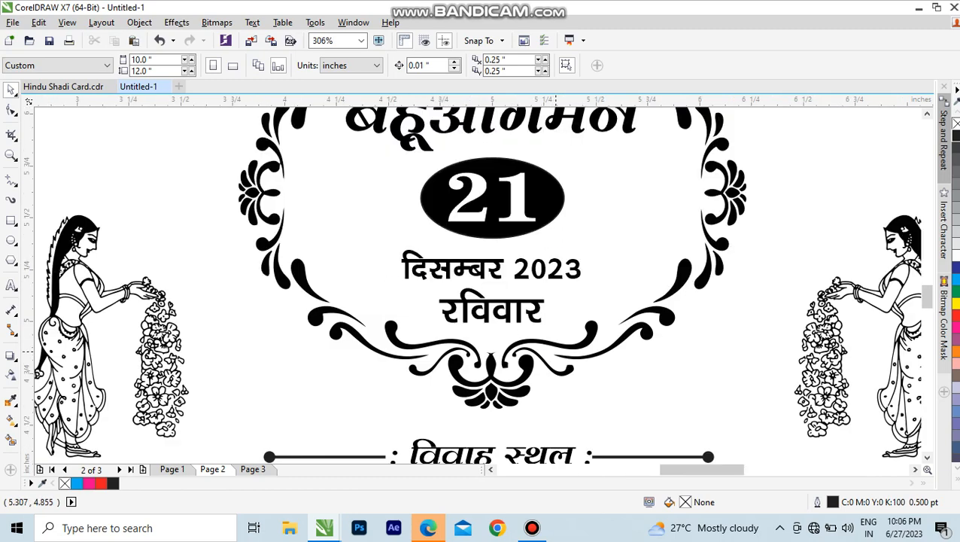
key("F8")
left_click(491, 310)
key("ctrl+a")
left_click(456, 65)
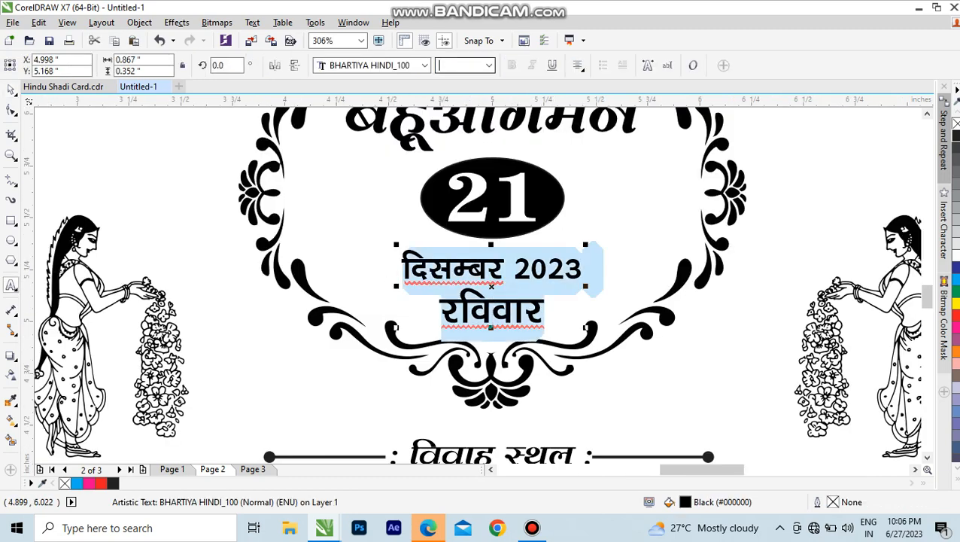
type("17")
key("Return")
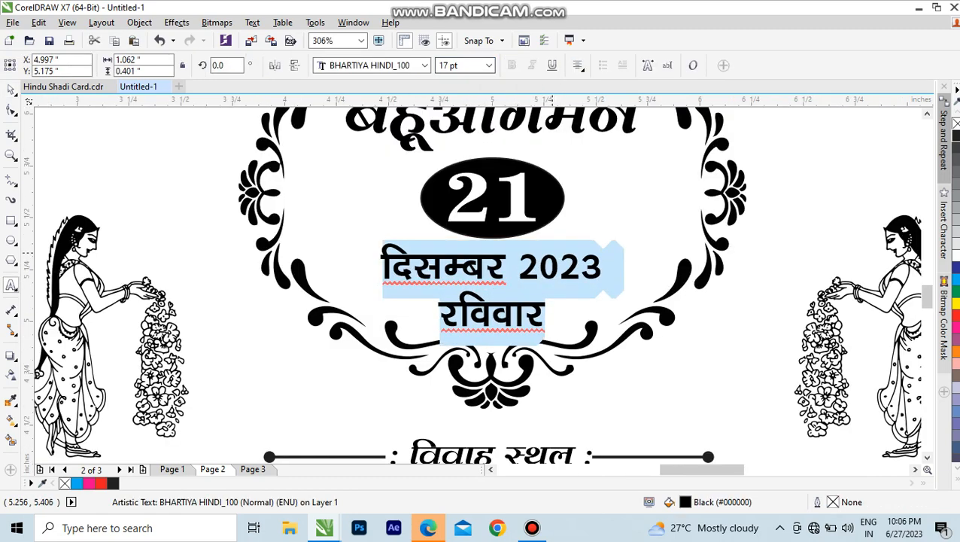
key("ctrl+space")
key("F3")
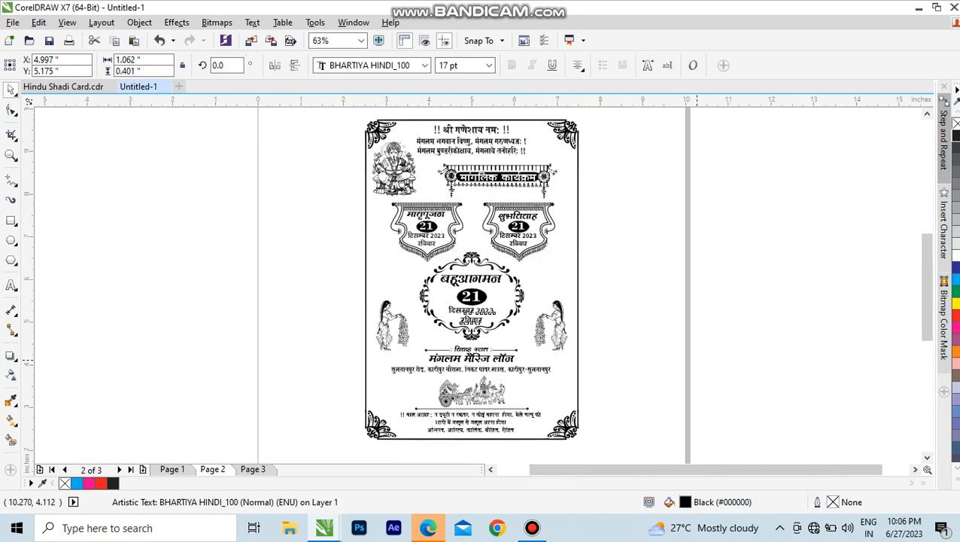
left_click(696, 362)
Step: Fill the woman with the flower garland at the card's right edge with green, undo the fill and deselect the group
left_click_drag(355, 331, 577, 411)
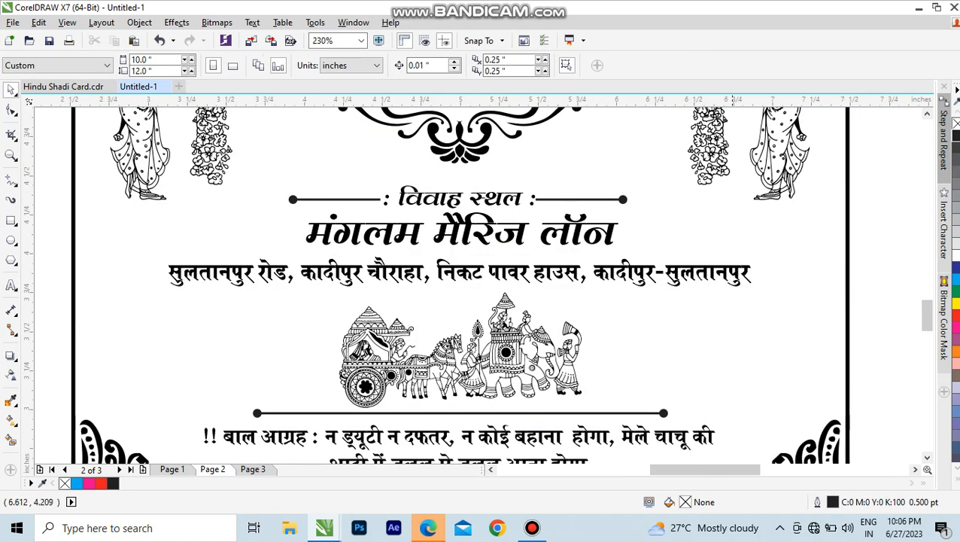
left_click(707, 181)
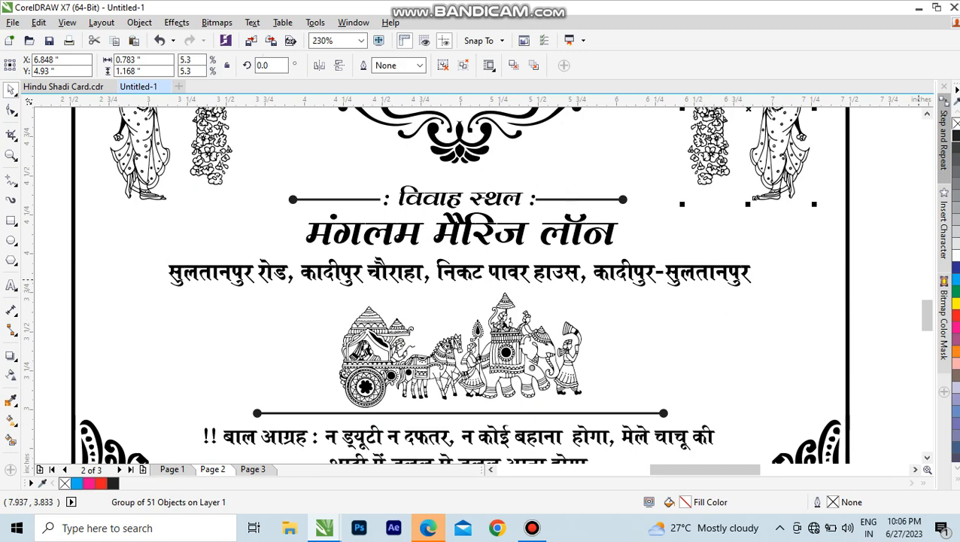
left_click(955, 291)
key("ctrl+z")
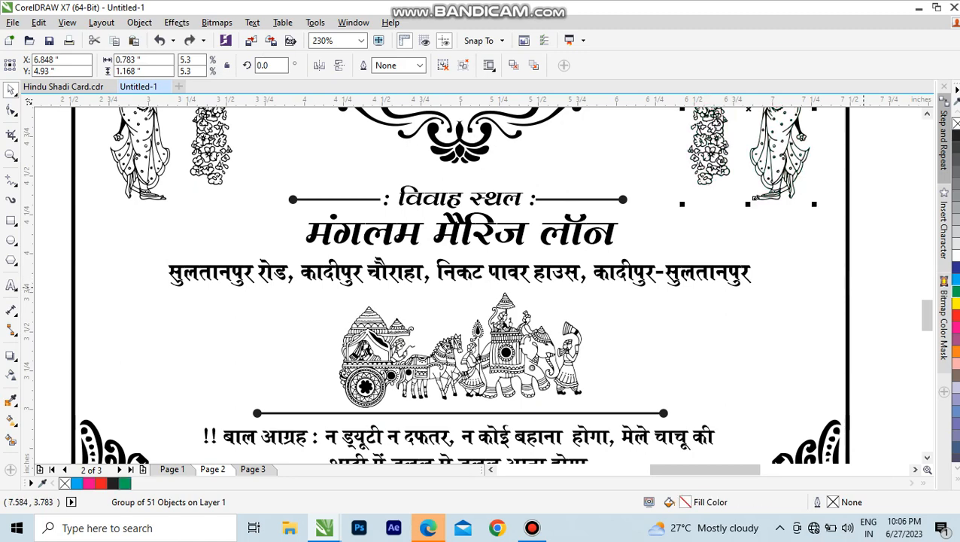
key("Escape")
Step: Fill the chariot and elephant procession artwork below the venue address with magenta
key("F3")
key("F2")
left_click_drag(330, 366, 560, 437)
left_click(627, 215)
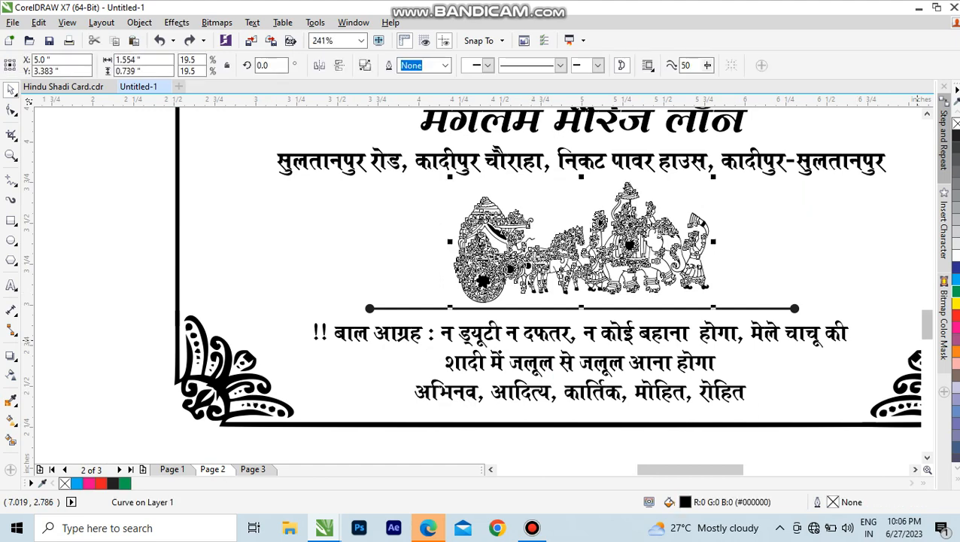
key("F3")
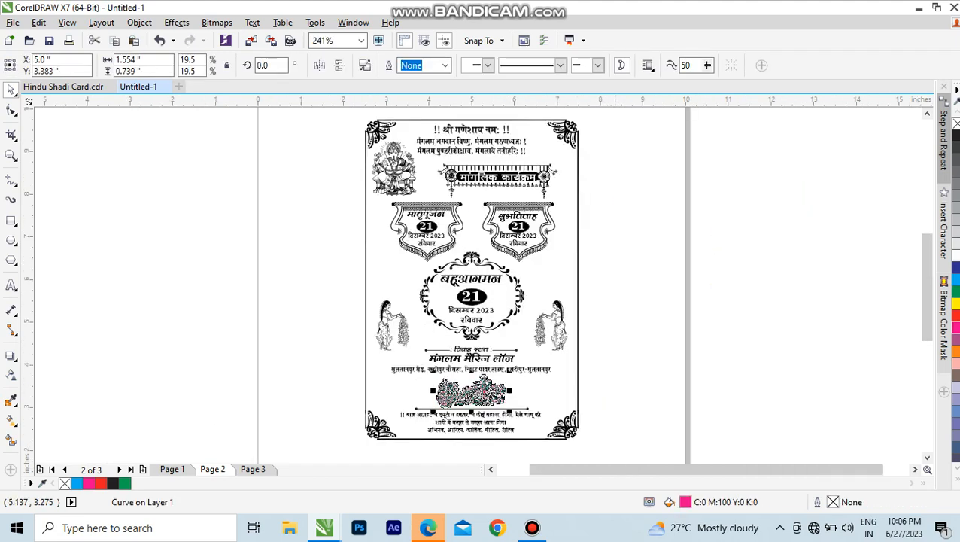
Step: Add the word "Password" as artistic text in the empty area beside the page
key("F8")
left_click(174, 267)
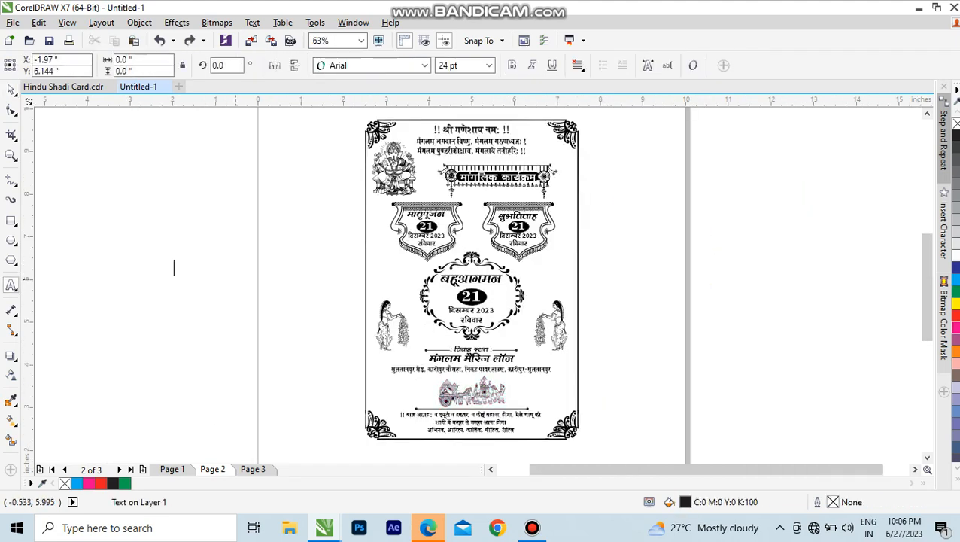
type("Password")
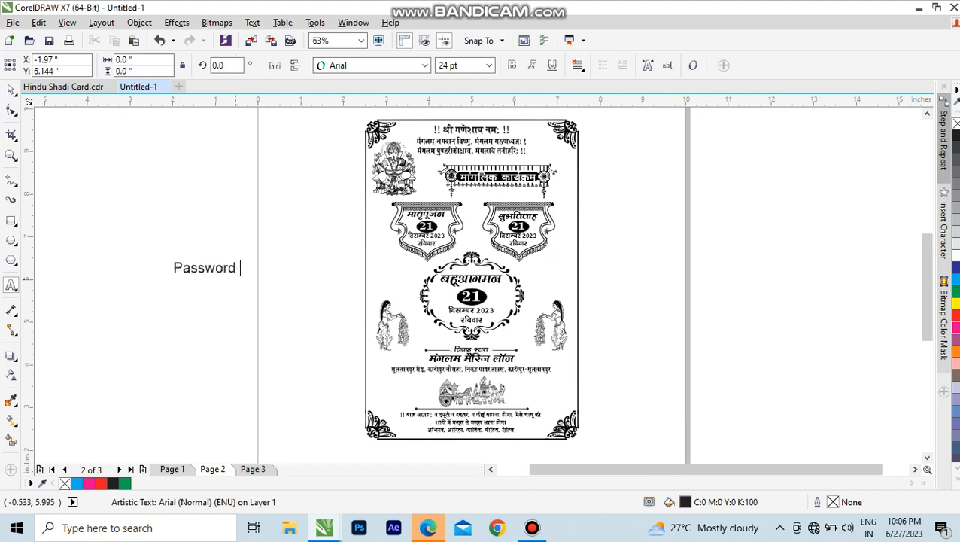
Step: Replace the word beside the page with a single password digit enlarged to about 237 pt, and delete that text object
key("ctrl+a")
key("Delete")
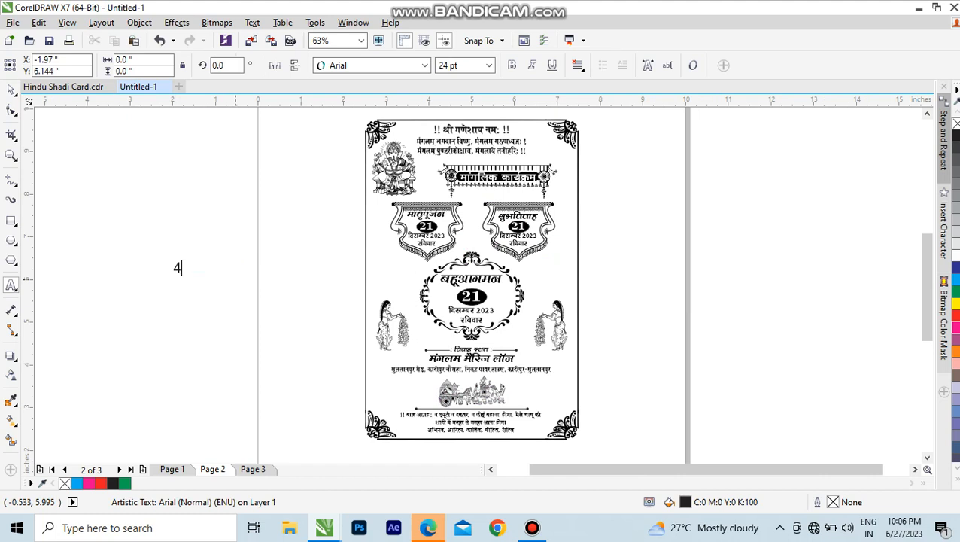
key("ctrl+space")
left_click_drag(185, 276, 287, 370)
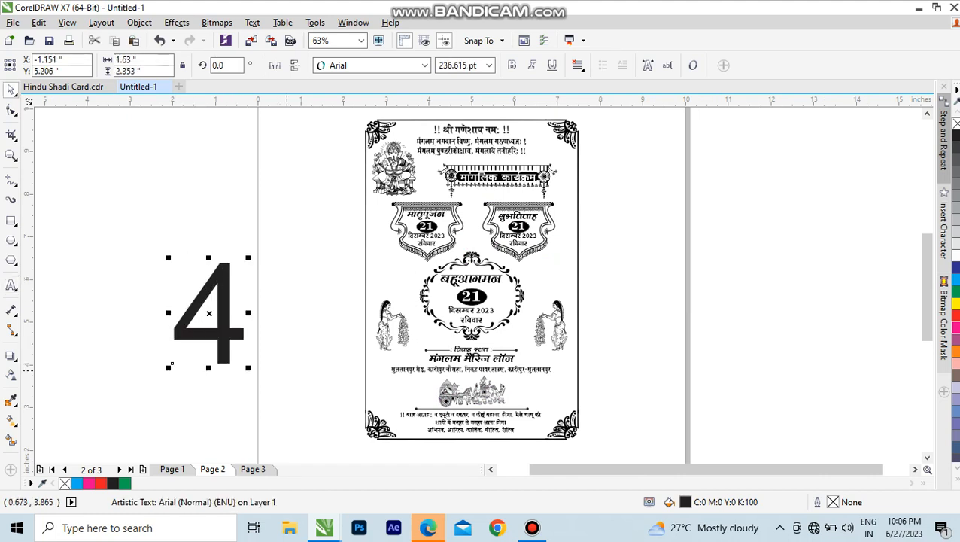
key("Delete")
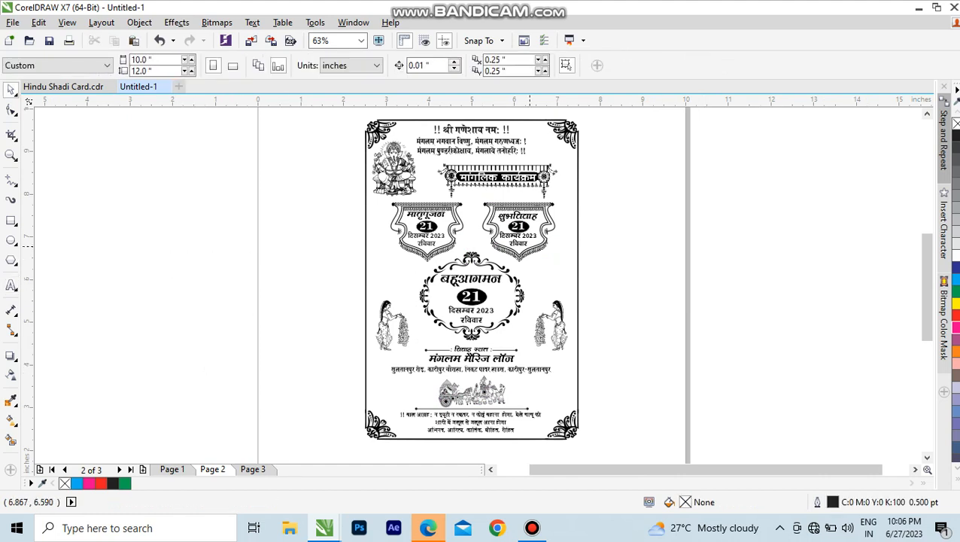
Step: Replace the whole three-line बाल आग्रह text below the procession artwork with हहहह and undo the replacement
scroll(425, 197, "down", 1)
left_click(465, 224)
left_click(586, 232)
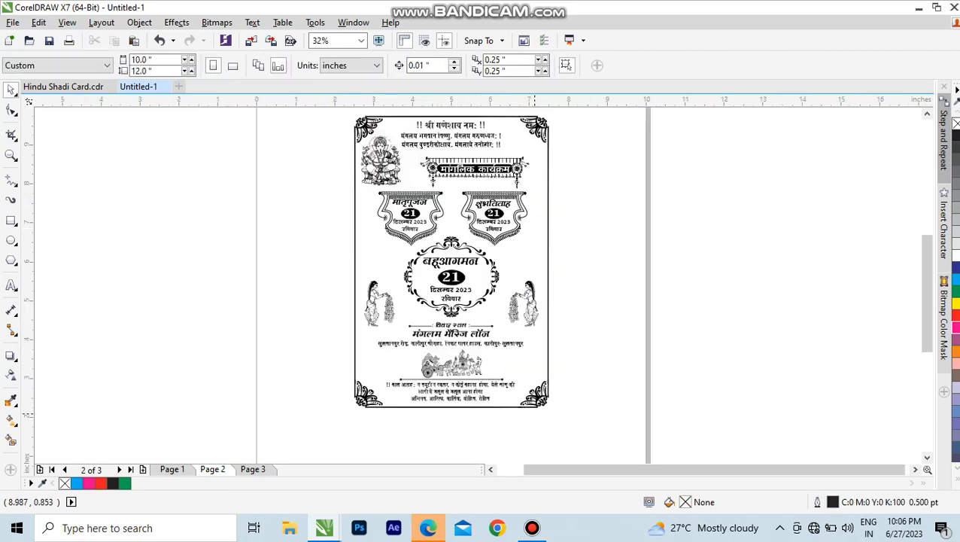
scroll(445, 211, "up", 1)
scroll(466, 419, "up", 2)
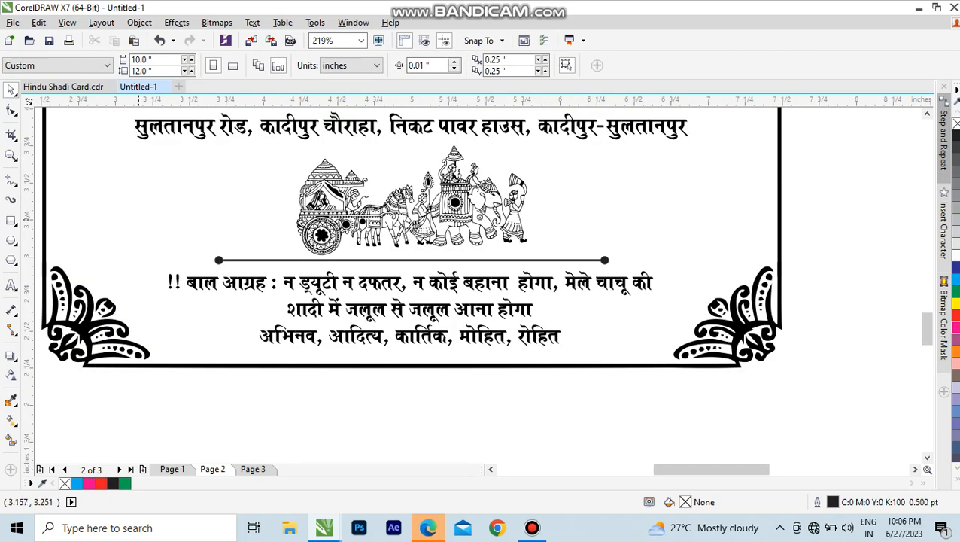
scroll(466, 286, "up", 1)
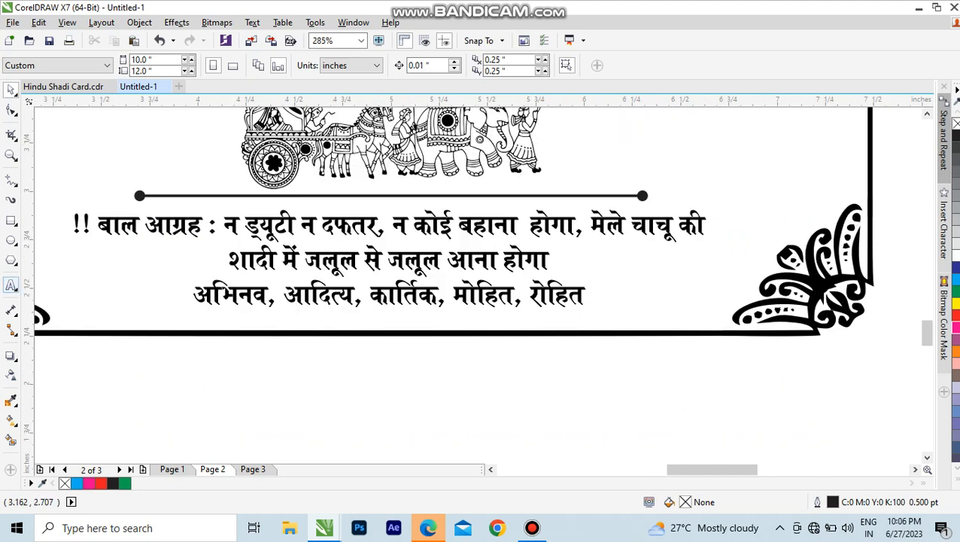
left_click(11, 284)
left_click(312, 258)
key("ctrl+a")
type("gggg")
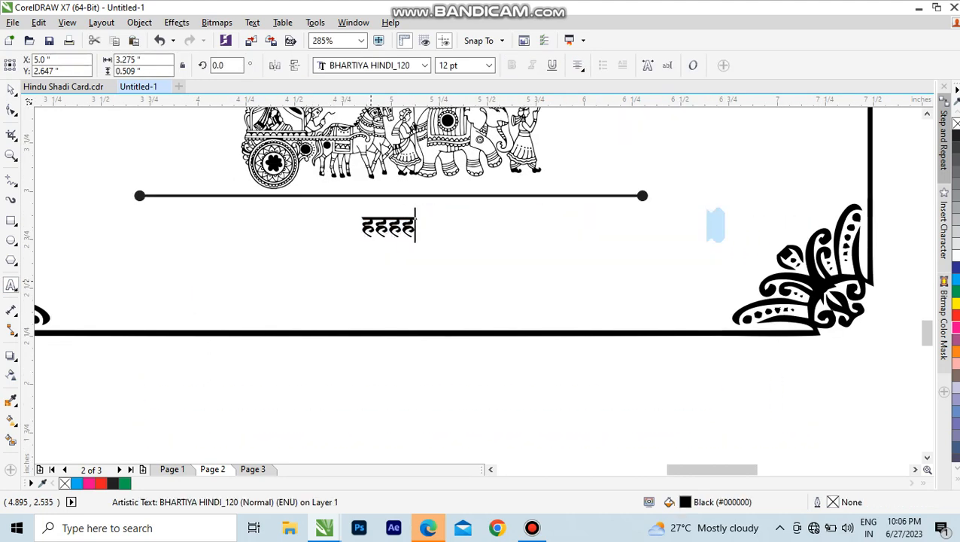
key("ctrl+z")
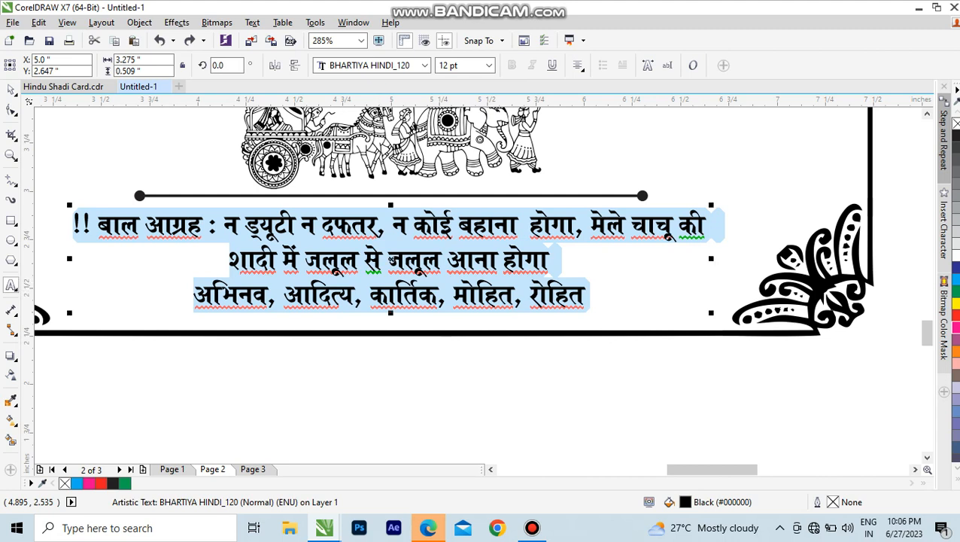
Step: Replace the final child's name in the last line of the बाल आग्रह text with another first name
left_click(419, 295)
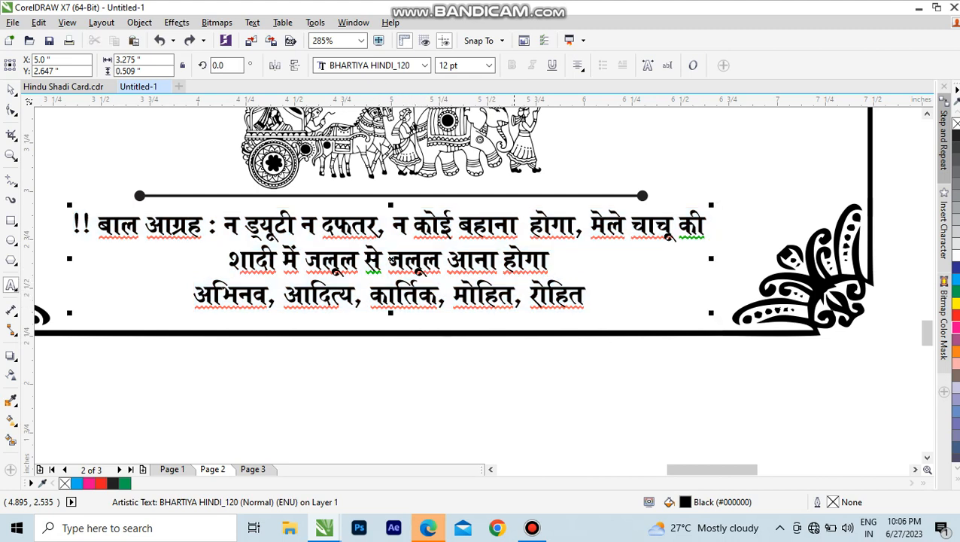
left_click_drag(529, 295, 588, 295)
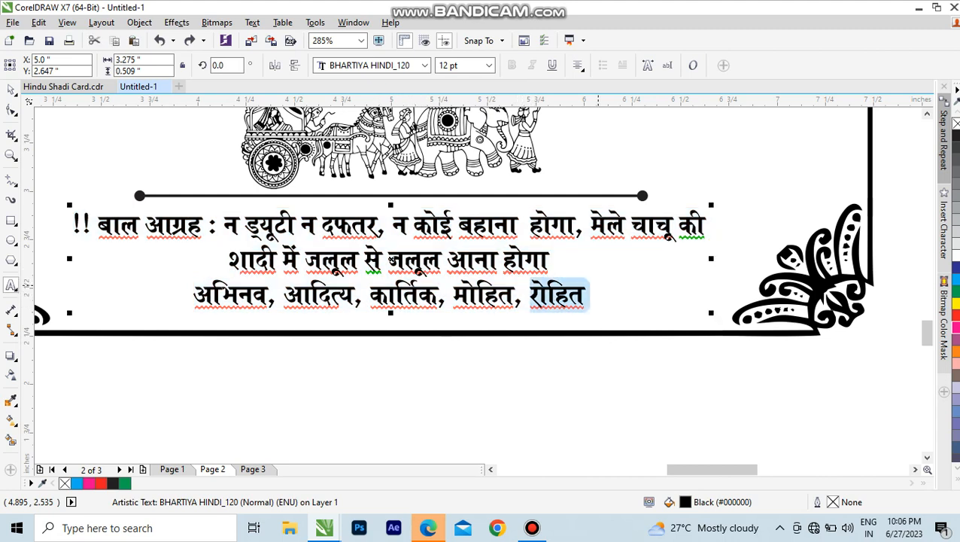
type("मंगल")
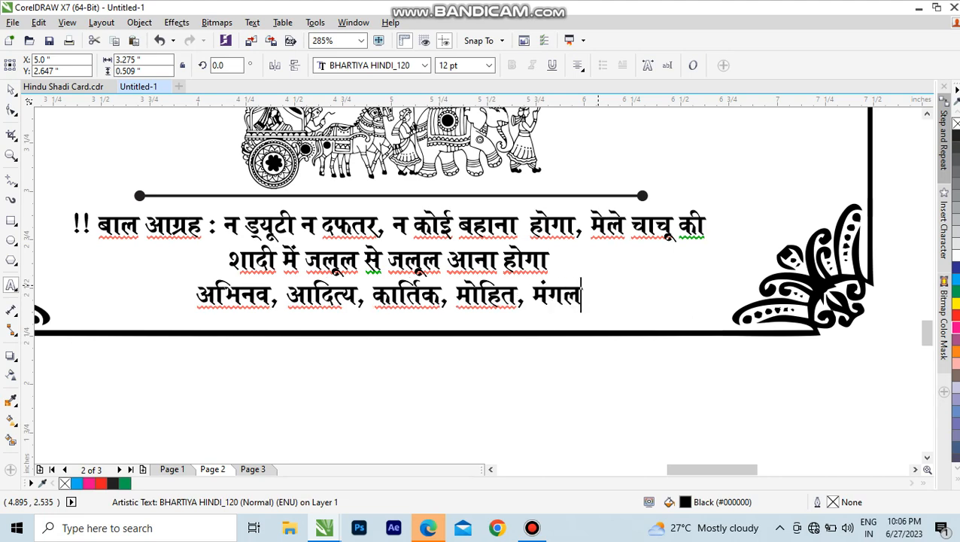
key("ctrl+space")
scroll(564, 258, "down", 6)
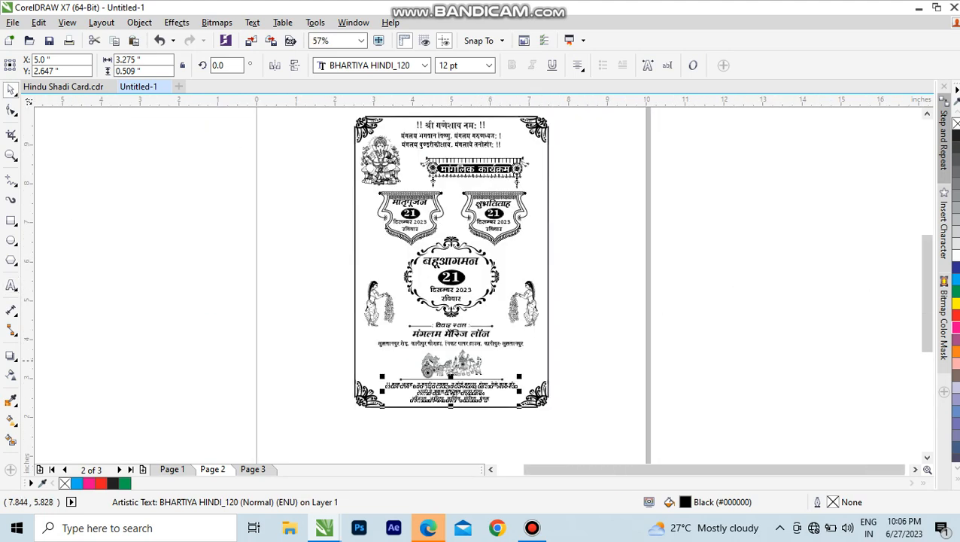
Step: Fill the page border and corner ornament group with green and undo the recolouring
left_click(557, 405)
scroll(555, 410, "up", 6)
left_click(464, 286)
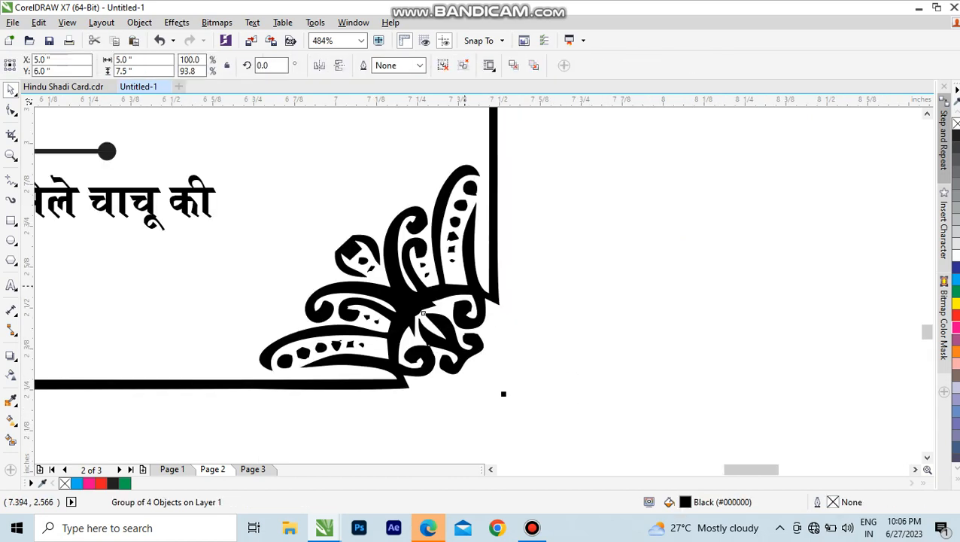
left_click(125, 483)
key("ctrl+z")
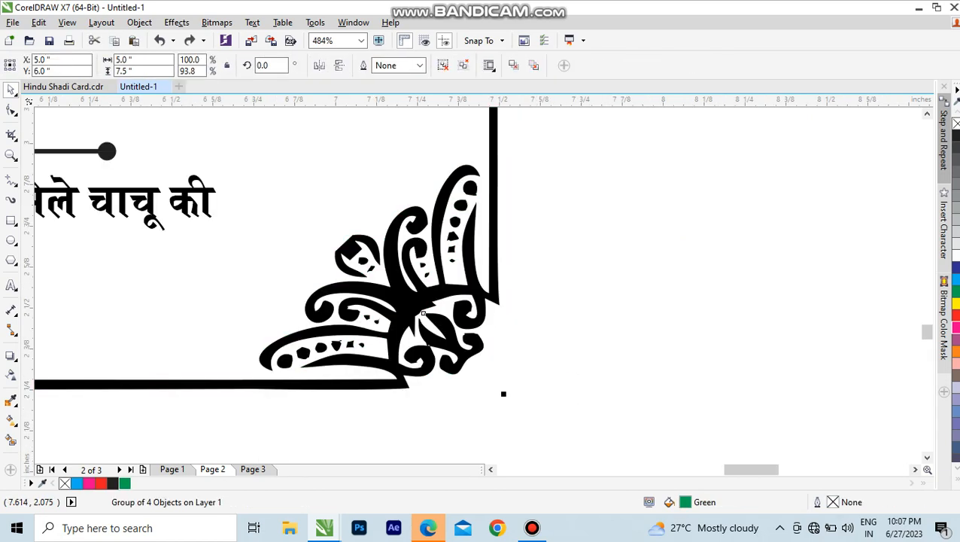
left_click(540, 412)
scroll(554, 409, "down", 4)
scroll(447, 211, "down", 2)
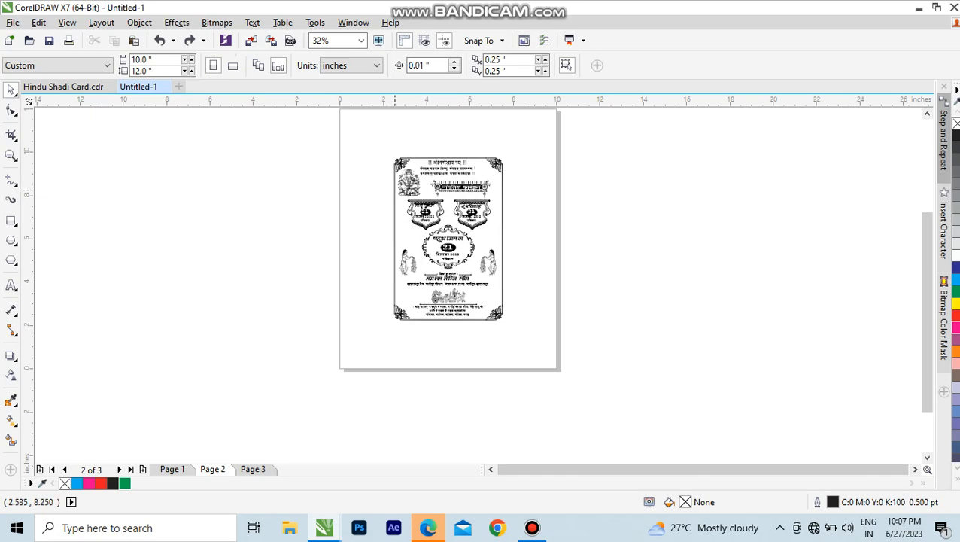
scroll(456, 247, "up", 4)
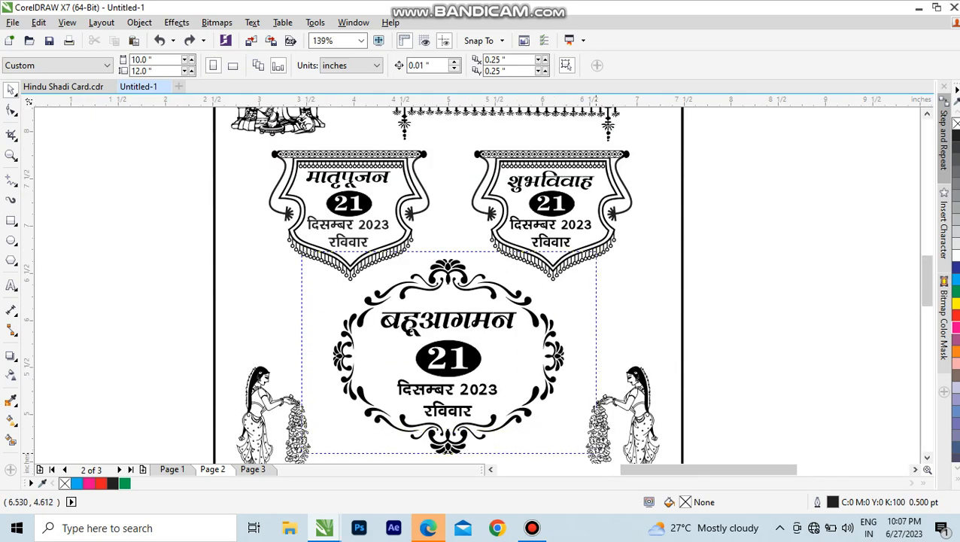
scroll(447, 286, "up", 2)
key("F3")
right_click(499, 233)
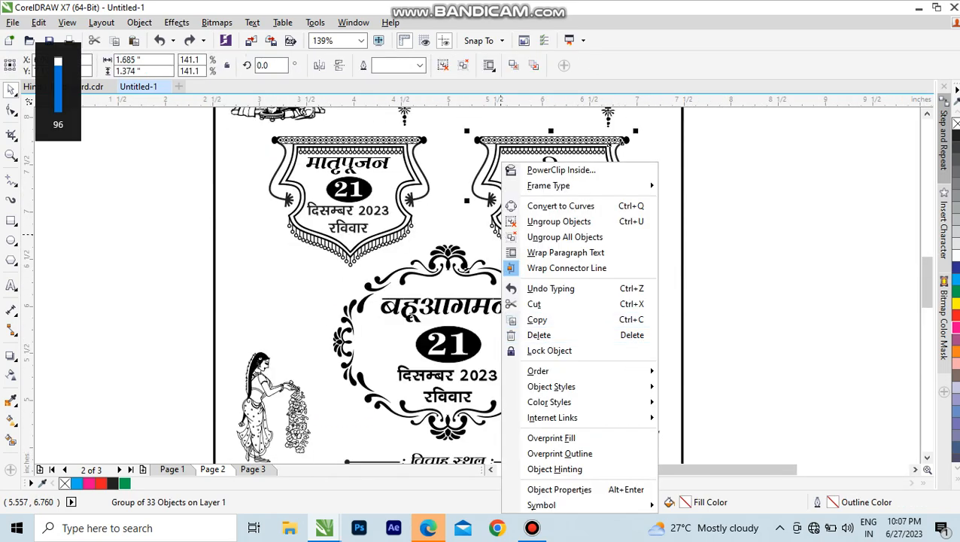
left_click(529, 320)
key("F3")
left_click(724, 283)
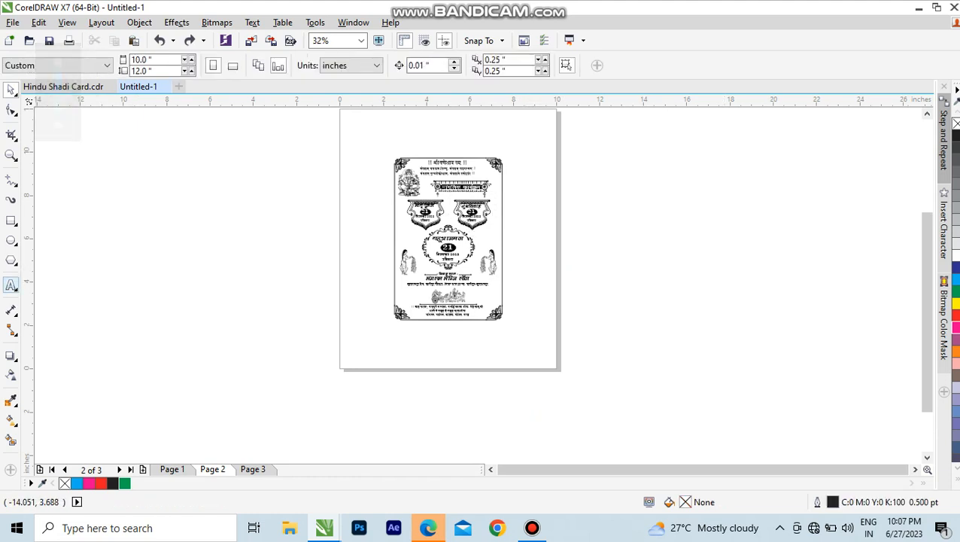
Step: Add the artistic text "pasweod" in the empty area beside page 2 and enlarge it to about 170 pt
left_click(10, 284)
left_click(737, 288)
type("paswead")
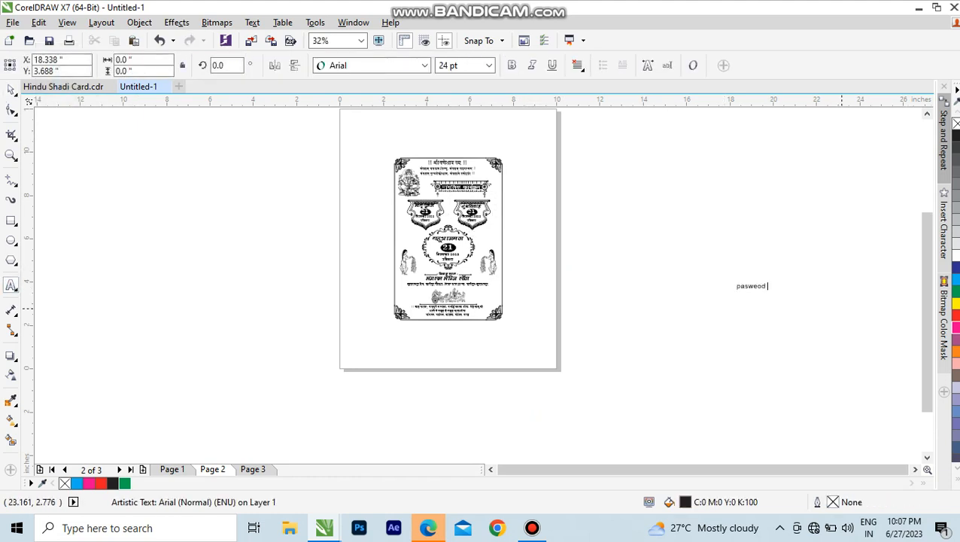
key("ctrl+space")
left_click_drag(734, 278, 559, 237)
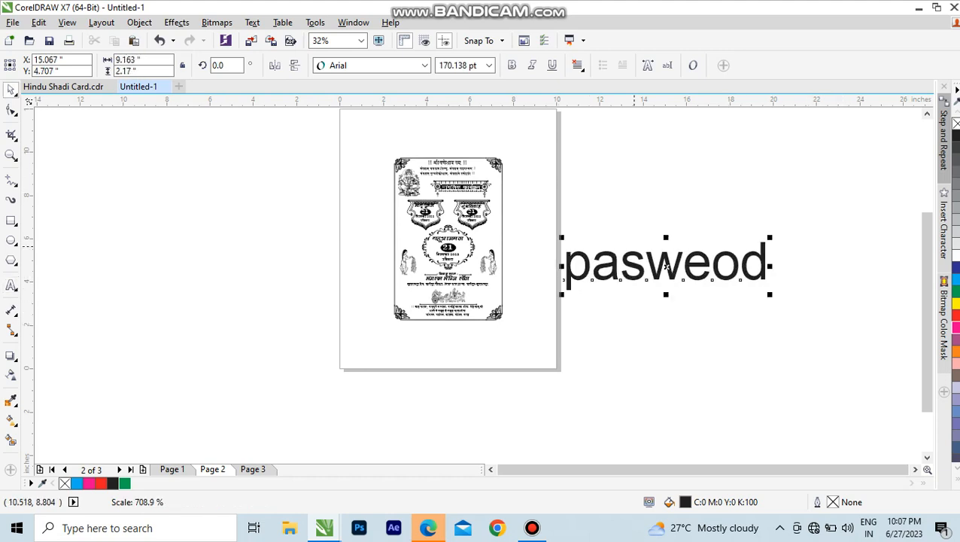
Step: Replace the text beside page 2 with a single password digit enlarged to about 419 pt, and delete that text object
key("F8")
type("3")
key("ctrl+space")
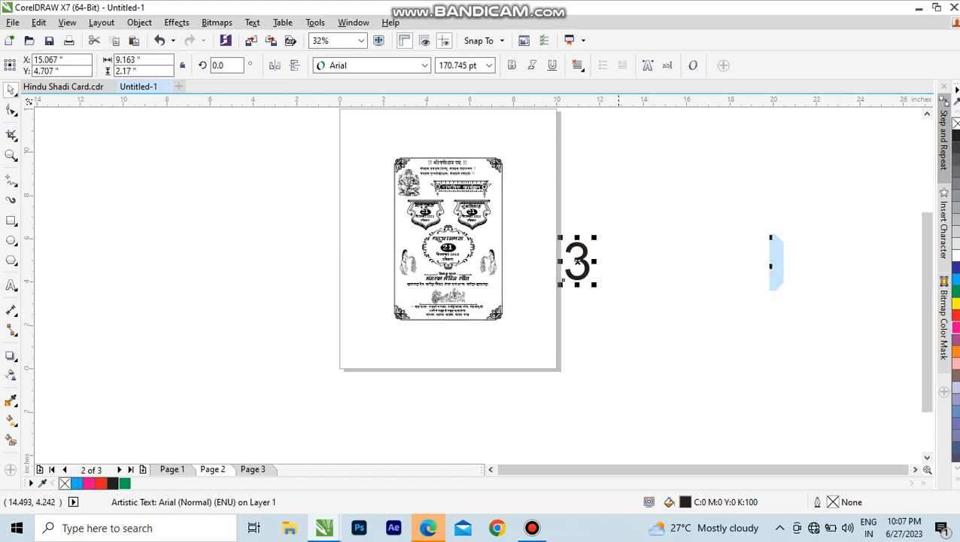
left_click_drag(594, 239, 711, 184)
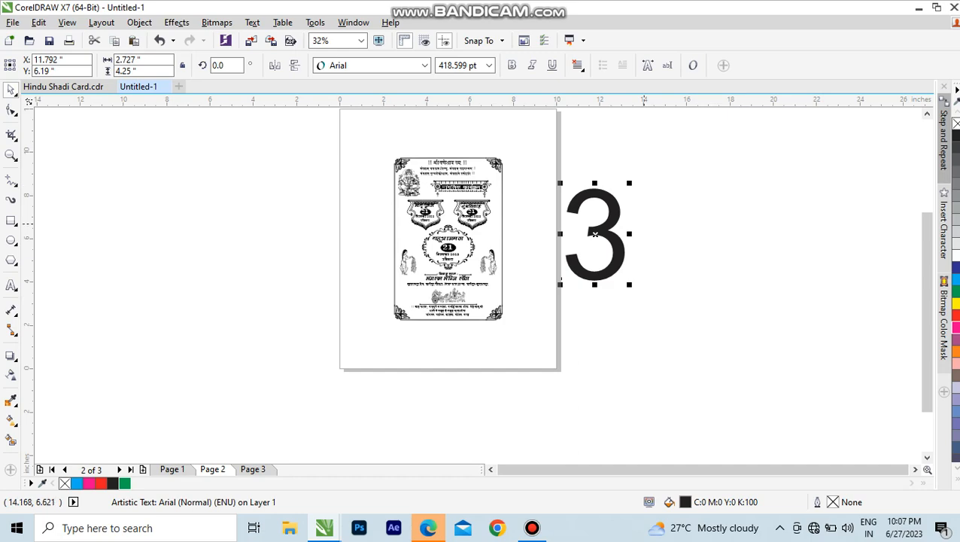
key("Delete")
scroll(549, 256, "down", 4)
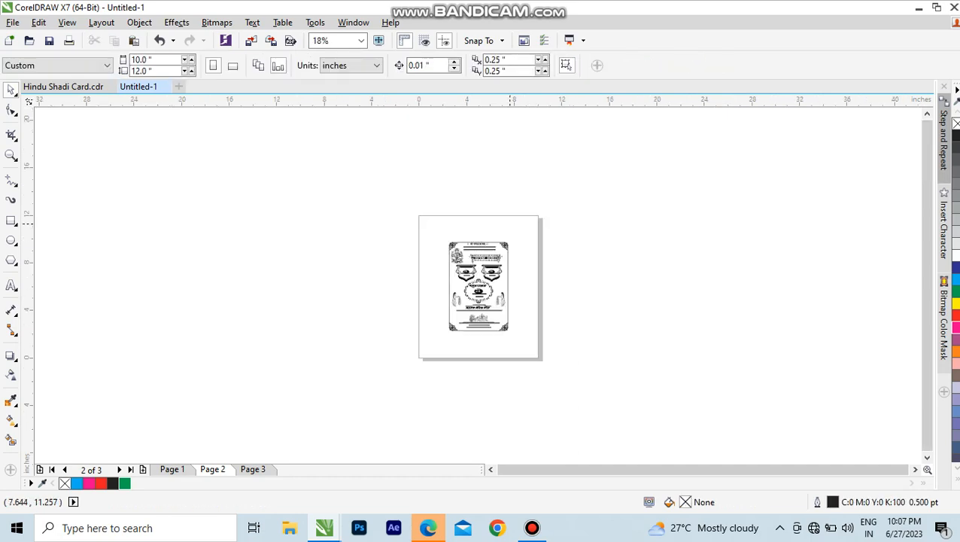
scroll(573, 342, "up", 5)
key("ctrl+s")
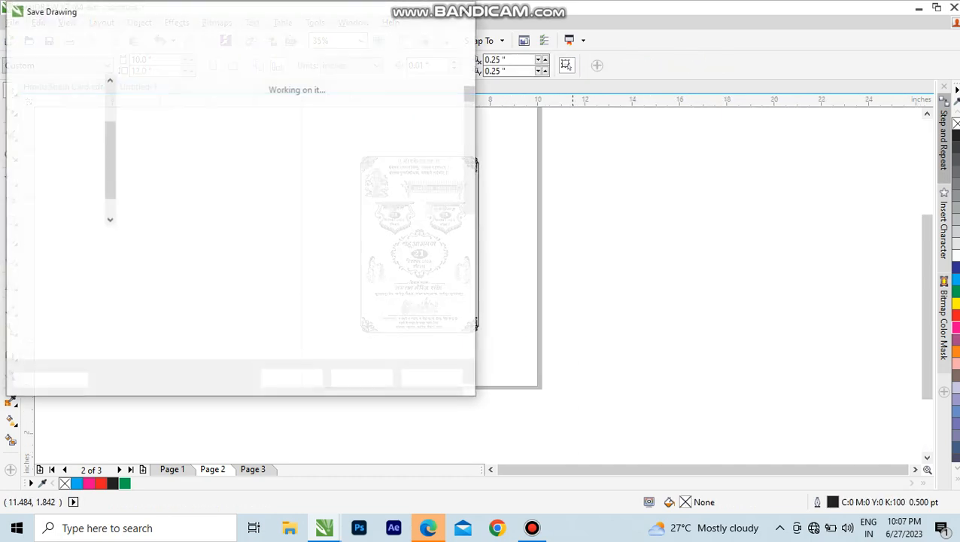
key("Escape")
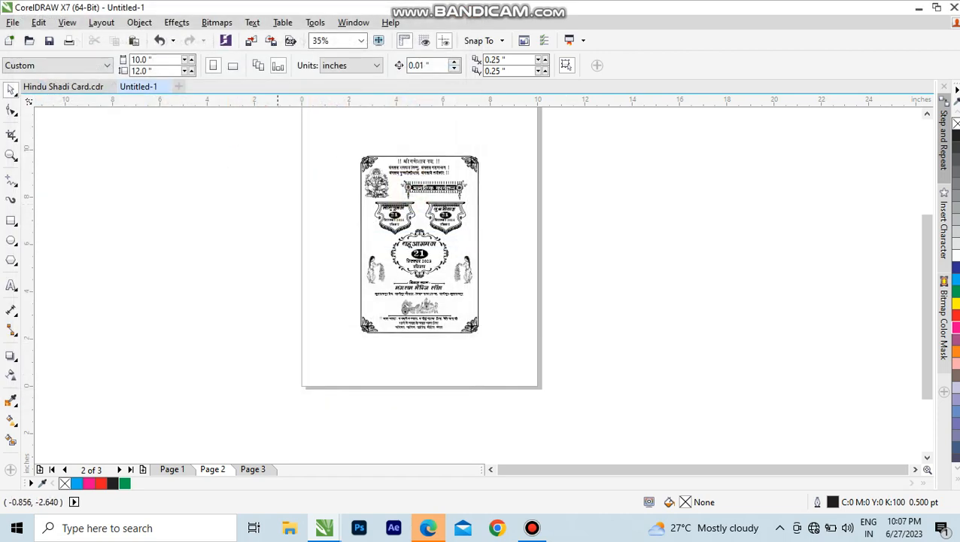
Step: Open page 3 of the card and view the groom's name area closely
left_click(252, 469)
key("F2")
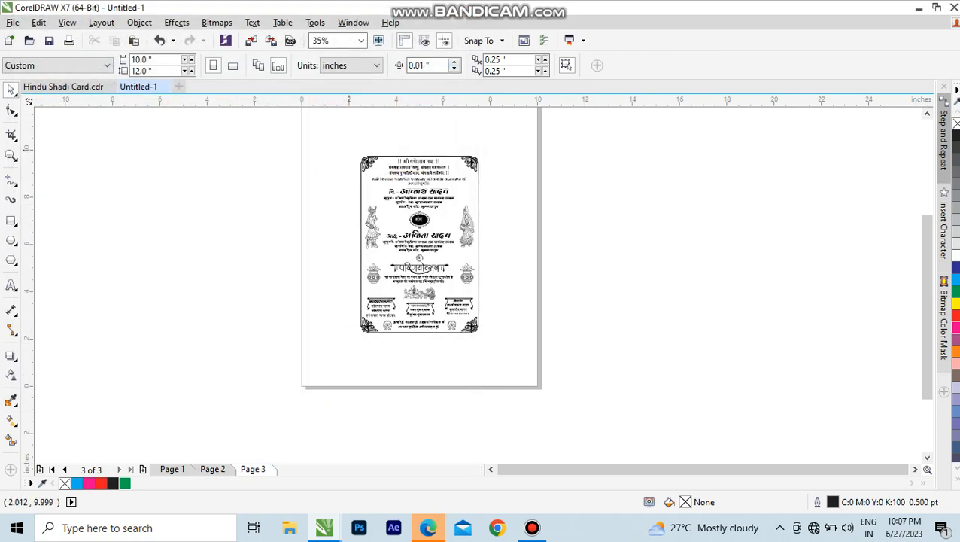
left_click_drag(349, 150, 520, 270)
left_click_drag(246, 174, 624, 337)
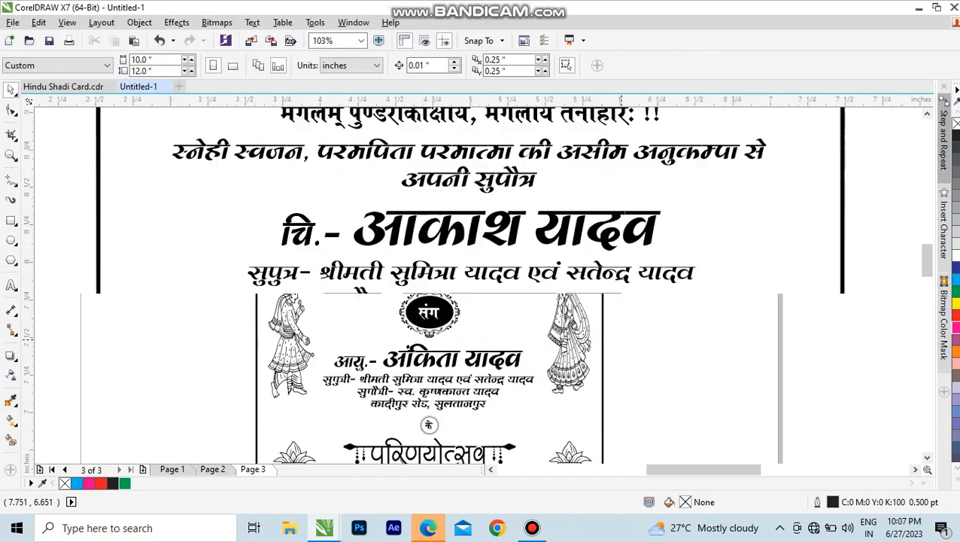
Step: Replace the groom's first name after चि.- with another first name and undo the replacement
key("F8")
left_click(416, 226)
left_click_drag(350, 226, 519, 225)
type("मो")
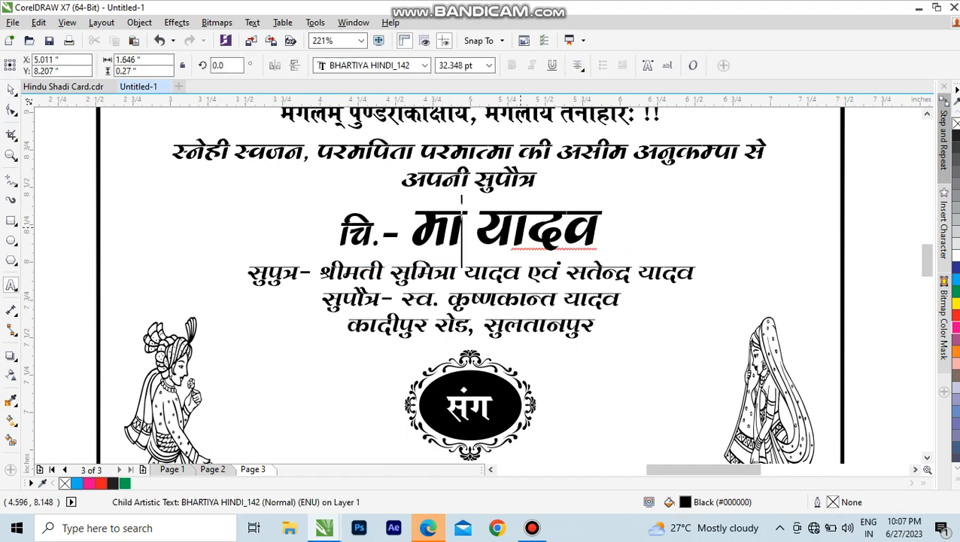
type("हित")
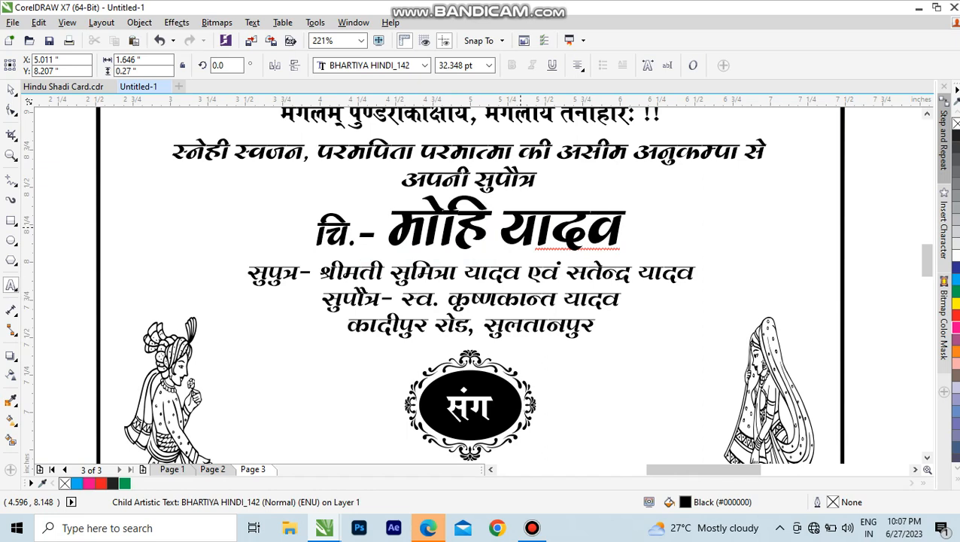
key("ctrl+z")
key("ctrl+z")
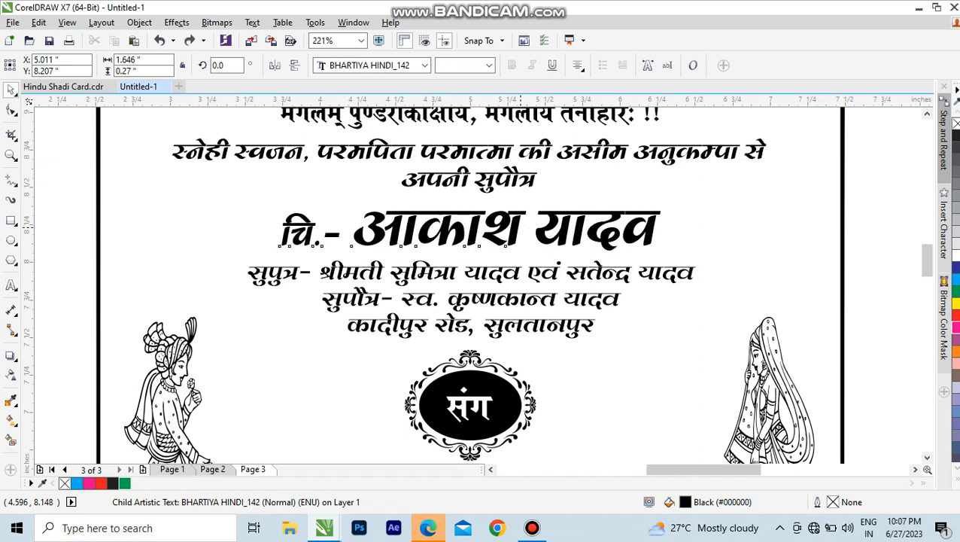
Step: Replace the bride's surname after आयु.- with another surname and undo the replacement
scroll(550, 275, "down", 2)
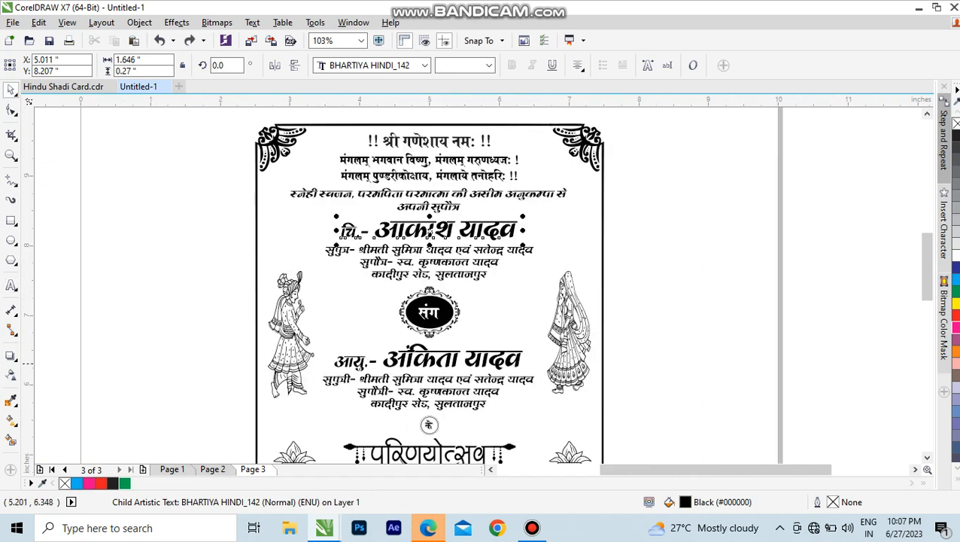
left_click_drag(344, 354, 569, 415)
key("F8")
left_click(430, 213)
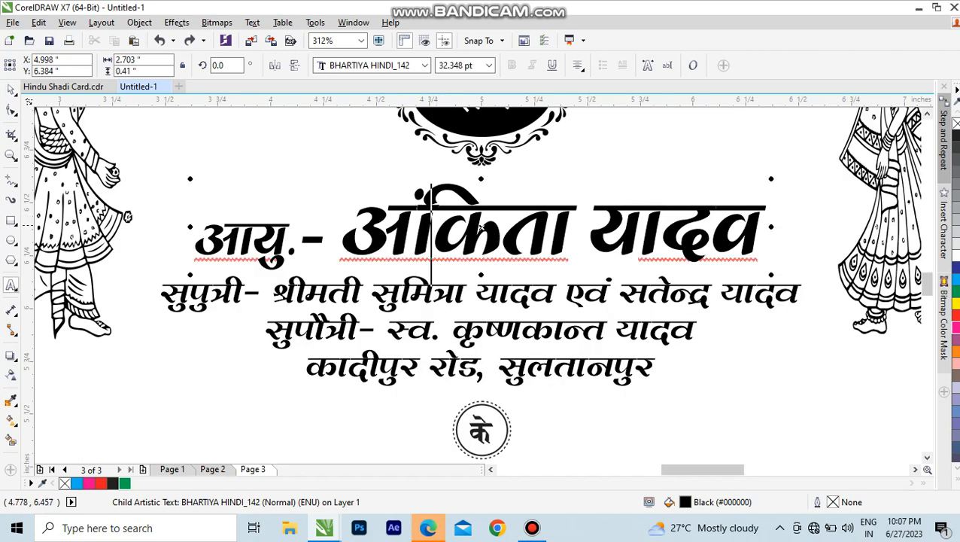
left_click_drag(588, 225, 816, 224)
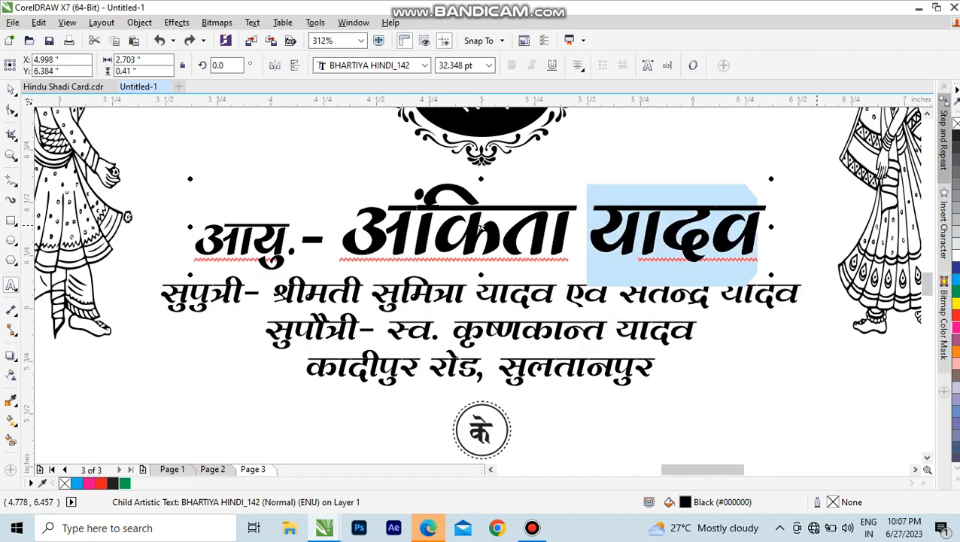
type("तिवारी")
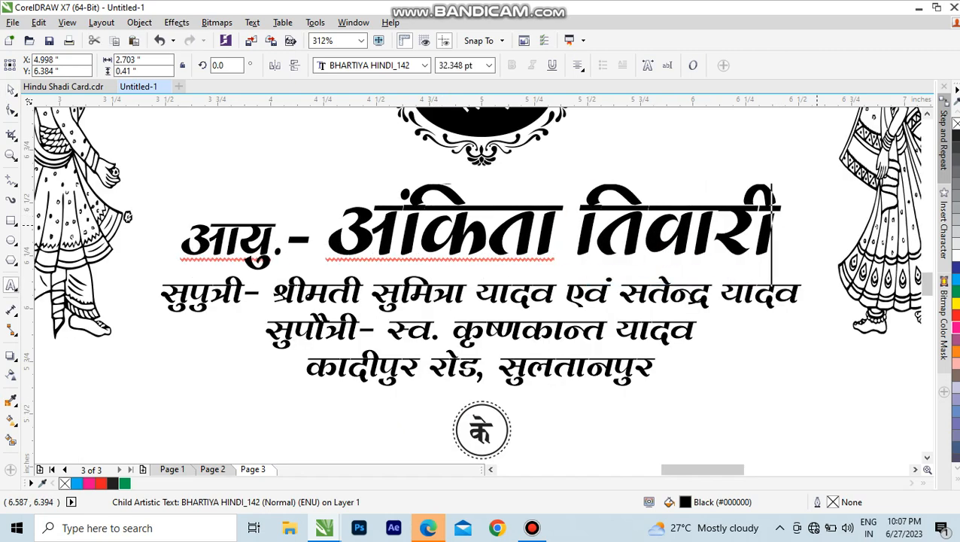
key("ctrl+z")
key("ctrl+space")
key("ctrl+z")
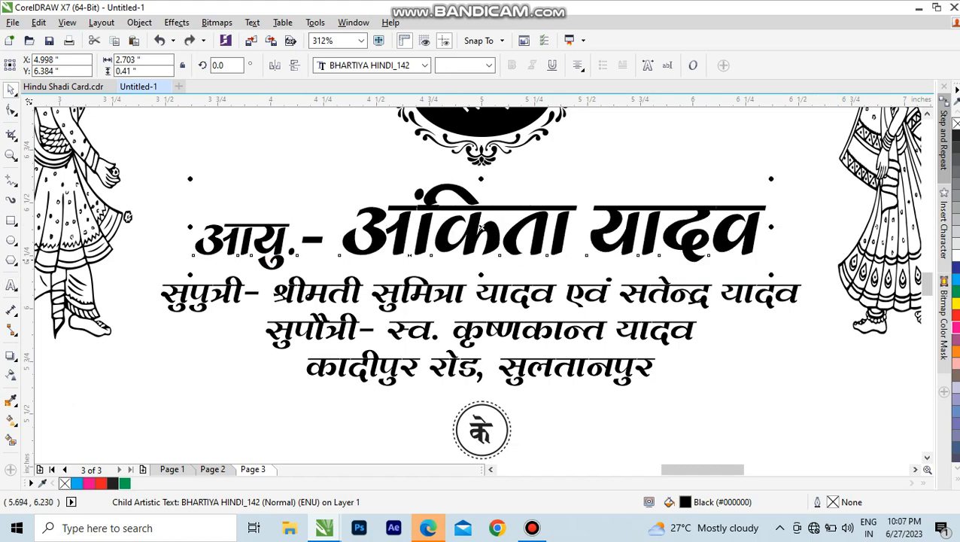
Step: Examine the परिणयोत्सव heading, the procession artwork and the family-name panels on page 3, including in full-screen preview
key("F3")
key("F3")
left_click(611, 269)
left_click_drag(333, 236, 510, 345)
left_click_drag(300, 183, 640, 291)
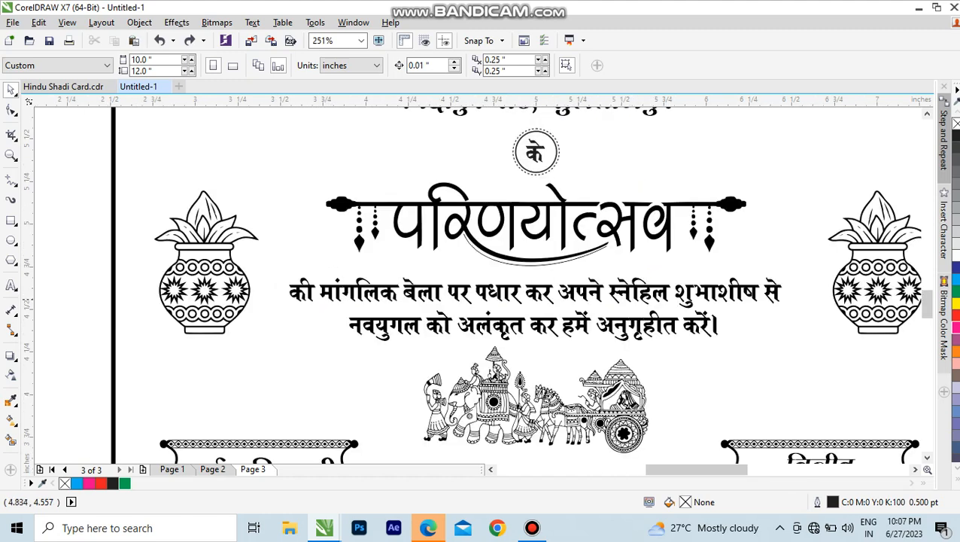
key("F3")
left_click_drag(242, 293, 677, 429)
left_click_drag(122, 151, 884, 414)
left_click(379, 40)
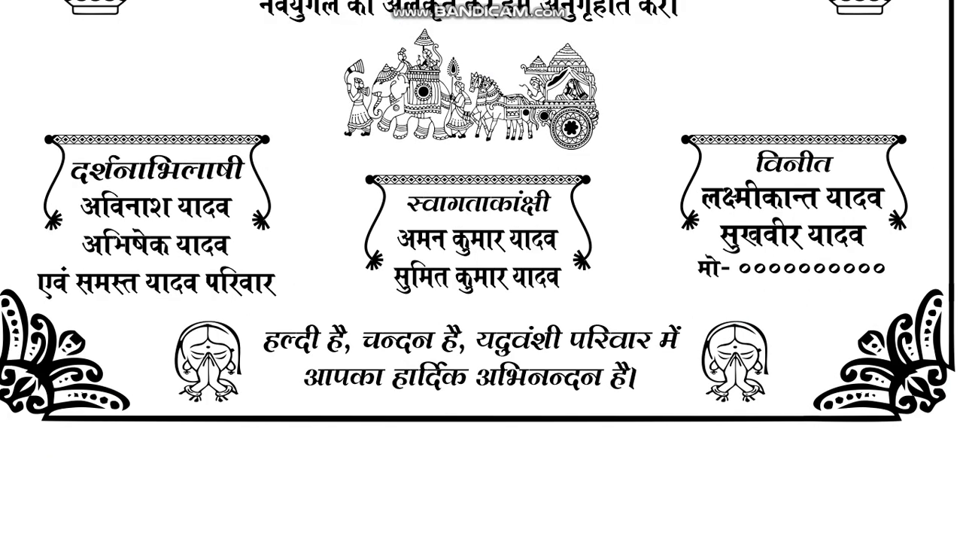
key("Escape")
key("F3")
left_click(410, 213)
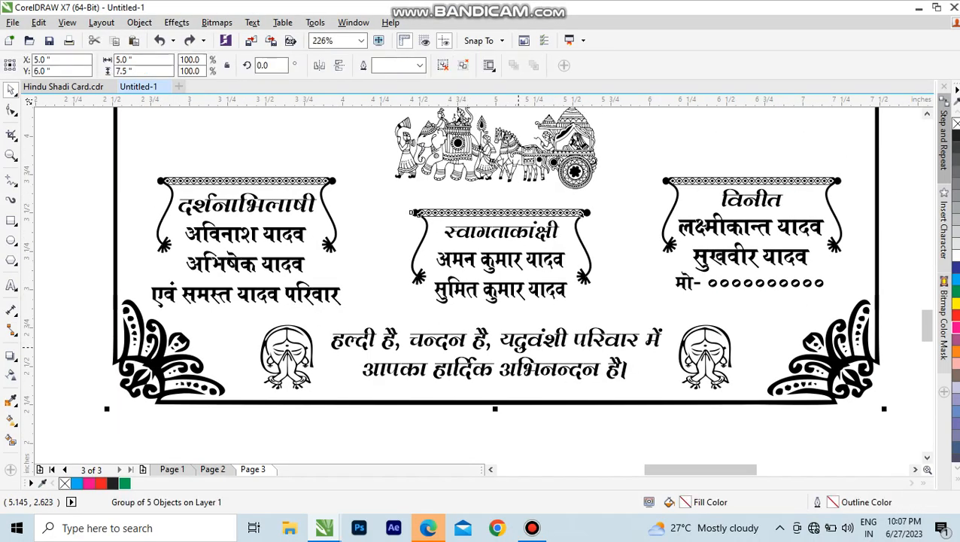
Step: Recolour the whole two-line हल्दी है, चन्दन है greeting at the foot of page 3 orange and undo the change
key("F3")
key("F8")
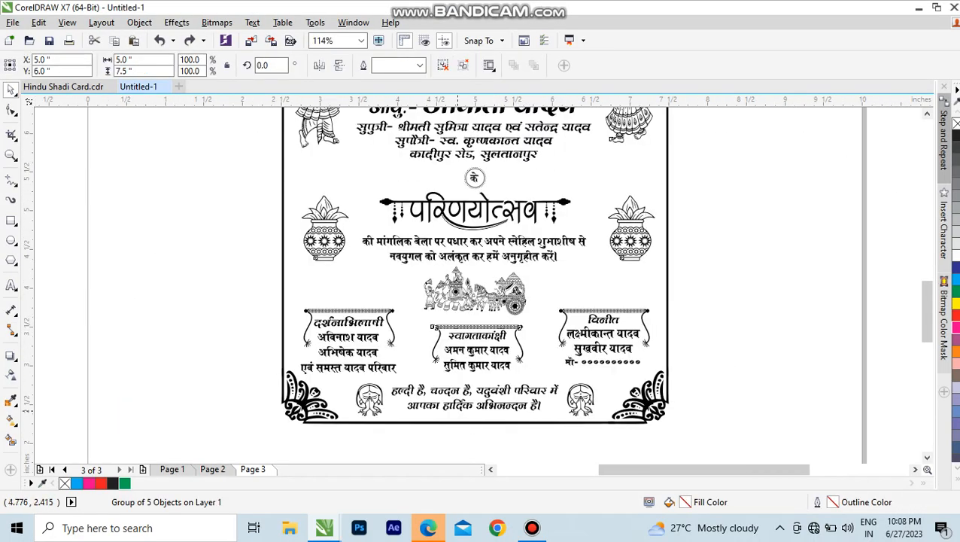
left_click(459, 409)
key("ctrl+a")
left_click(954, 351)
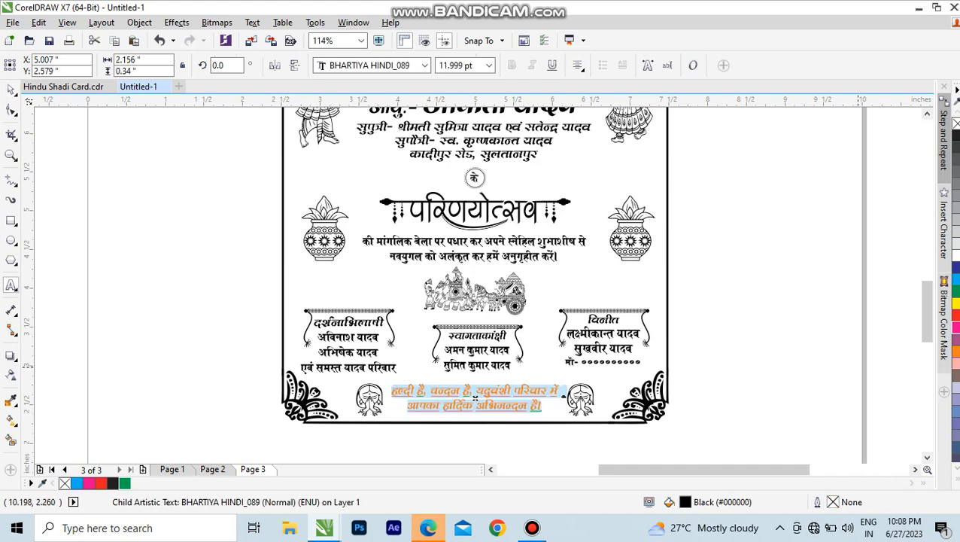
key("ctrl+z")
key("ctrl+space")
key("Escape")
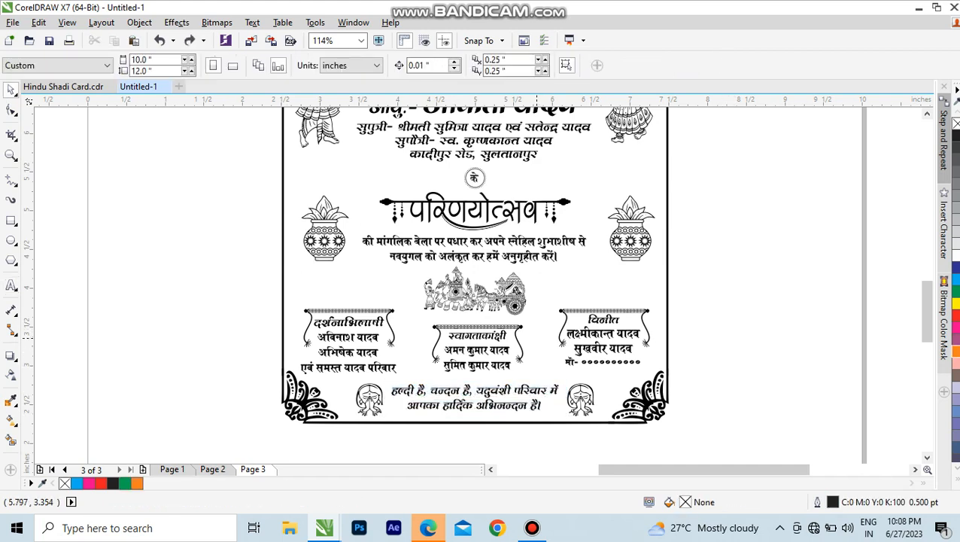
Step: Add the text "password" in the empty area beside the card on page 3
key("F3")
key("F2")
left_click_drag(342, 153, 523, 341)
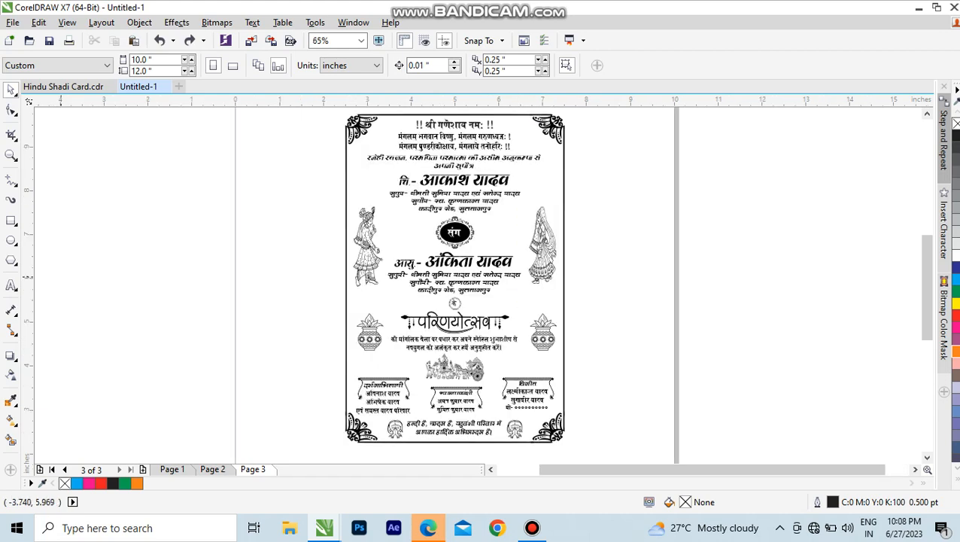
left_click(106, 263)
type("p")
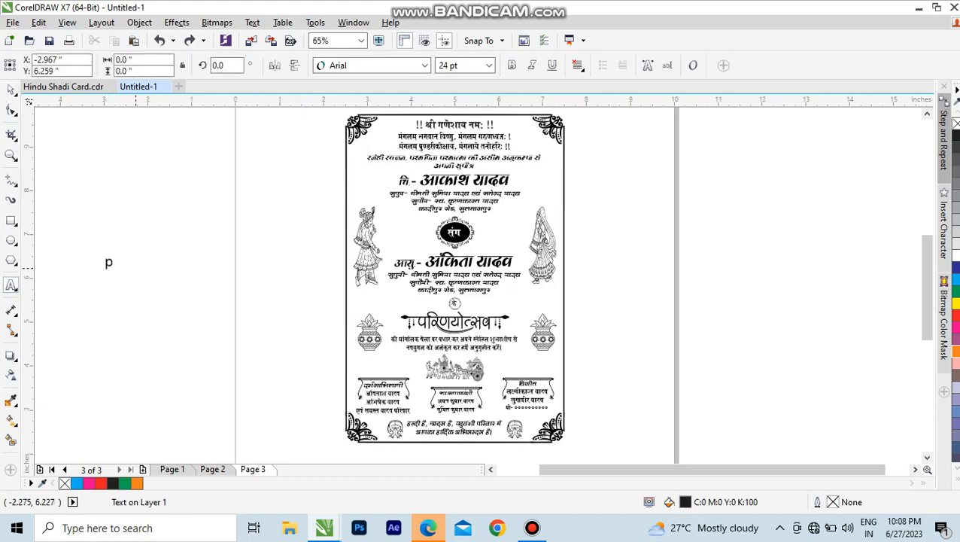
type("assword")
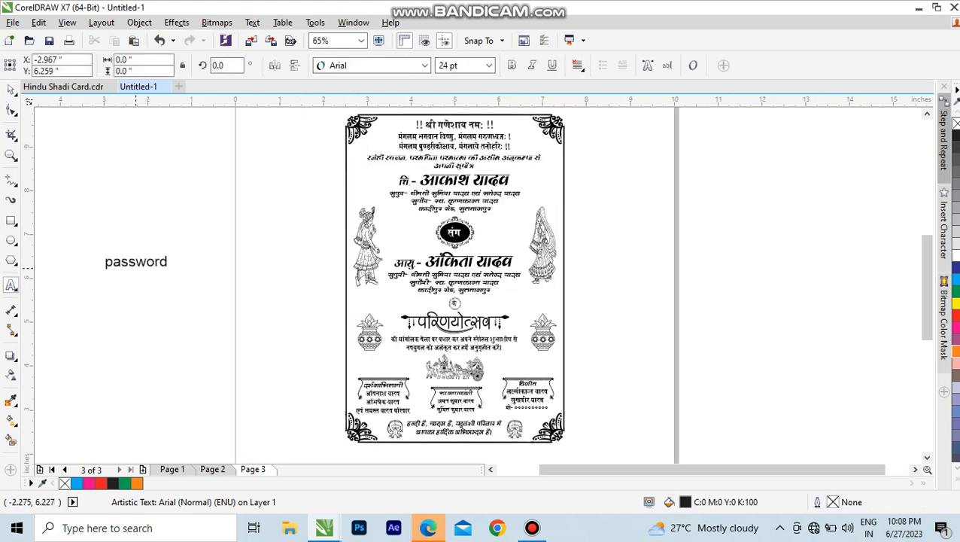
Step: Replace the text beside the card with a password digit, enlarge it to about 1.64 by 2.36 inches, and delete it
key("ctrl+a")
type("4")
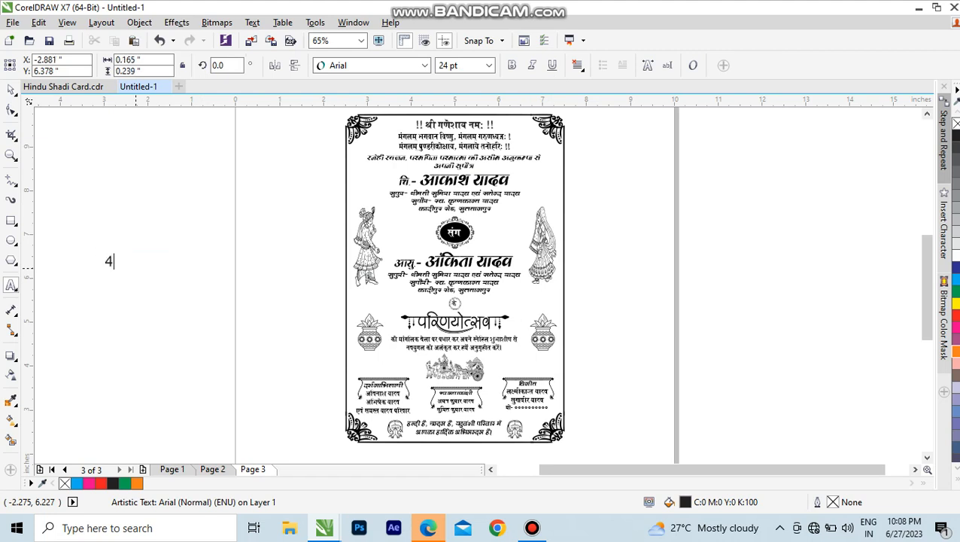
key("ctrl+space")
left_click_drag(122, 273, 183, 336)
left_click_drag(93, 268, 142, 219)
left_click_drag(120, 274, 257, 362)
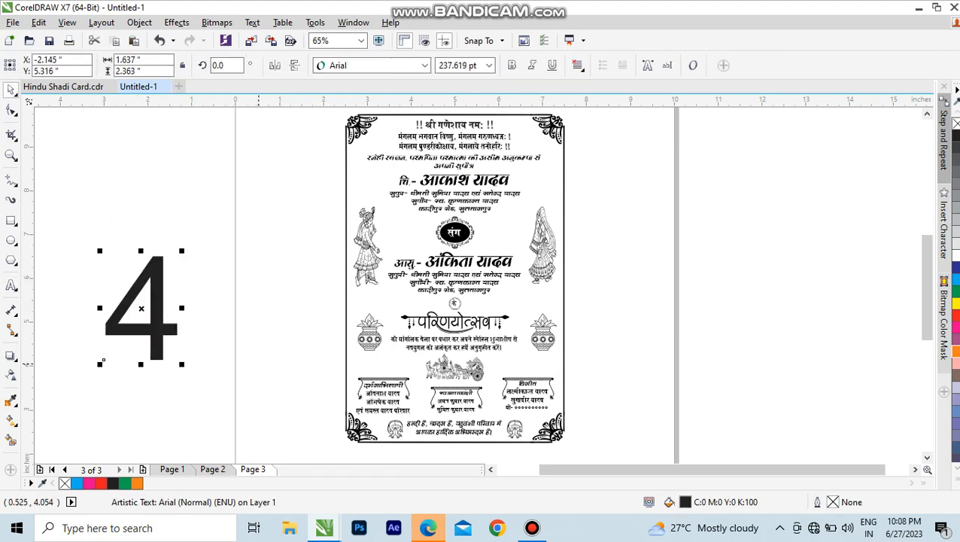
key("Delete")
Step: Examine the whole card layout on page 3
key("F3")
key("F3")
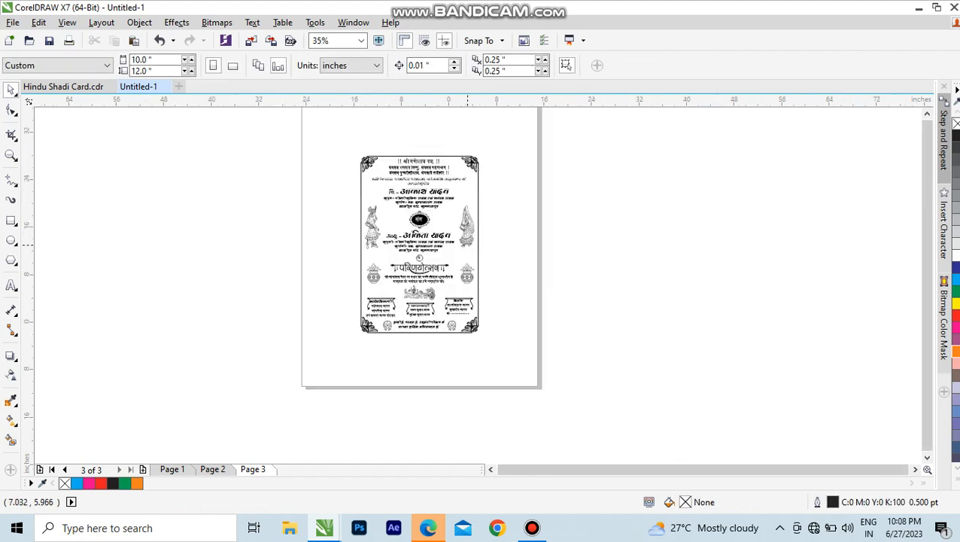
key("F2")
left_click_drag(428, 234, 609, 381)
left_click_drag(340, 165, 459, 316)
left_click_drag(356, 135, 544, 392)
left_click(532, 527)
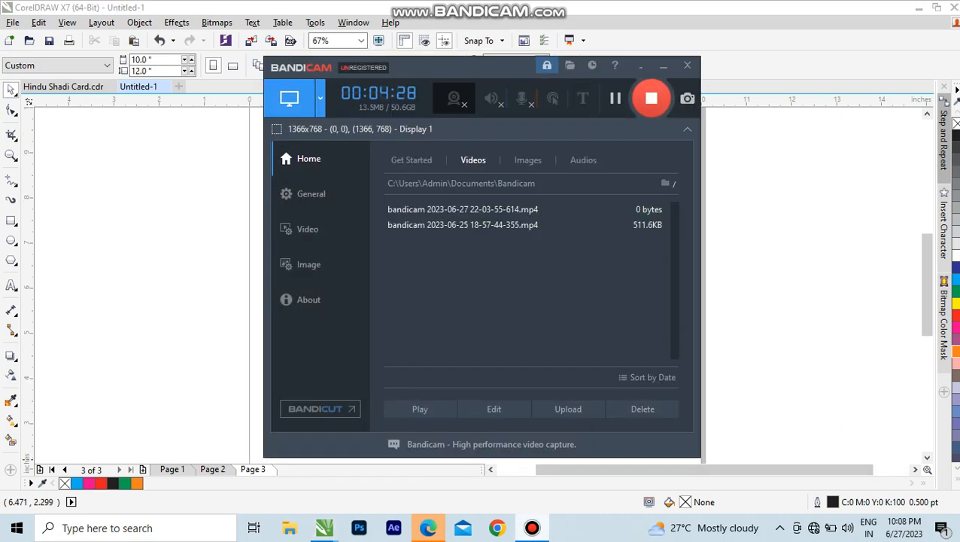
left_click(532, 528)
left_click_drag(350, 116, 624, 222)
left_click(378, 41)
key("Escape")
key("F3")
key("F3")
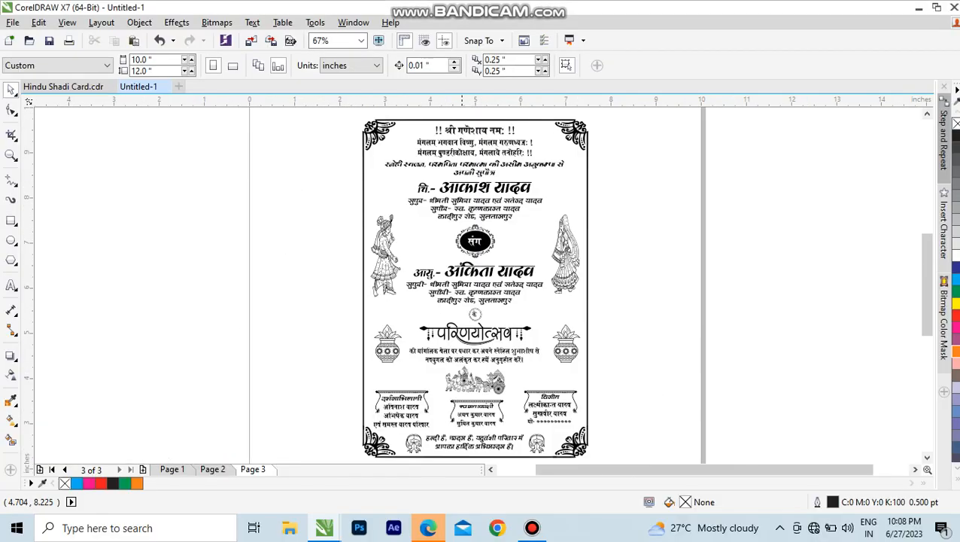
Step: Move the विनीत panel text on page 3 slightly down using a horizontal guideline at about 3.58 inches, and delete the guideline
left_click_drag(351, 274, 548, 392)
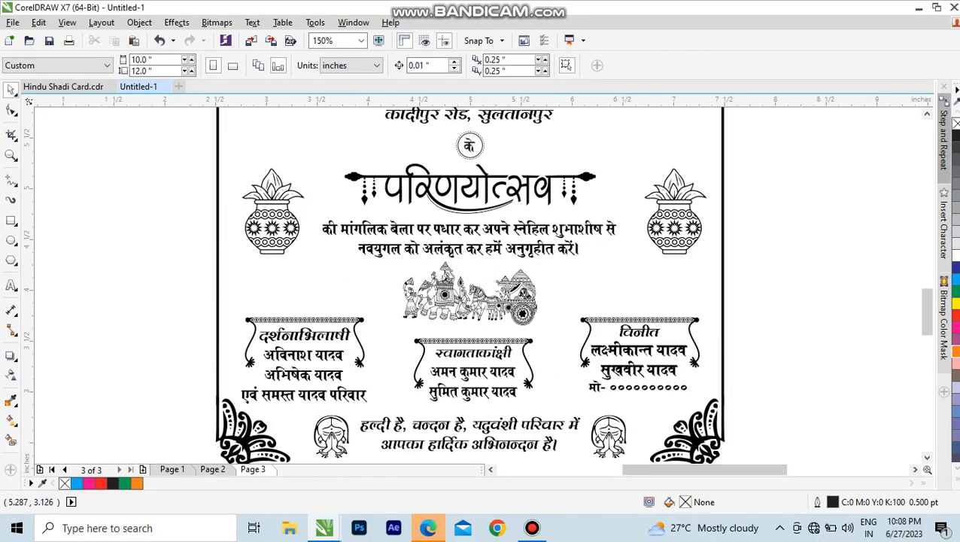
left_click_drag(156, 280, 662, 452)
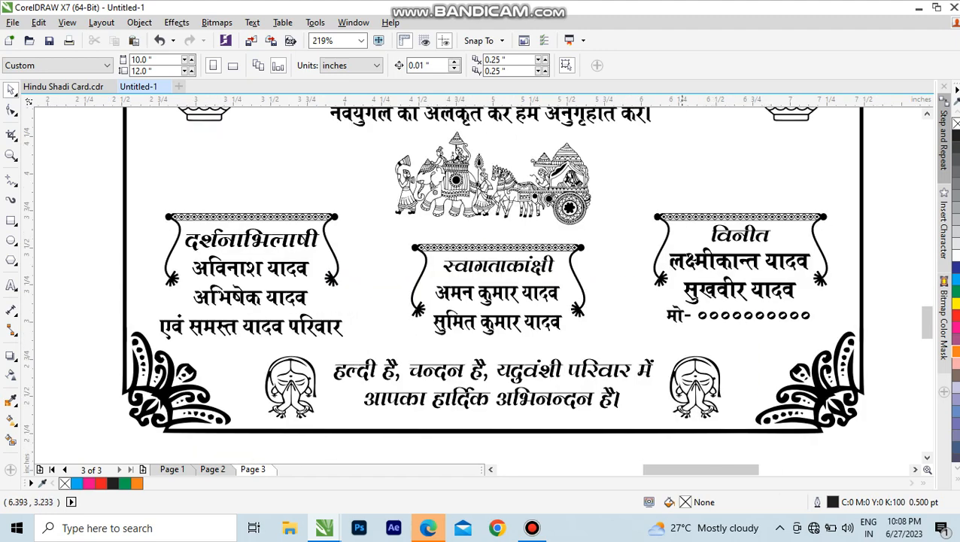
left_click_drag(162, 179, 809, 409)
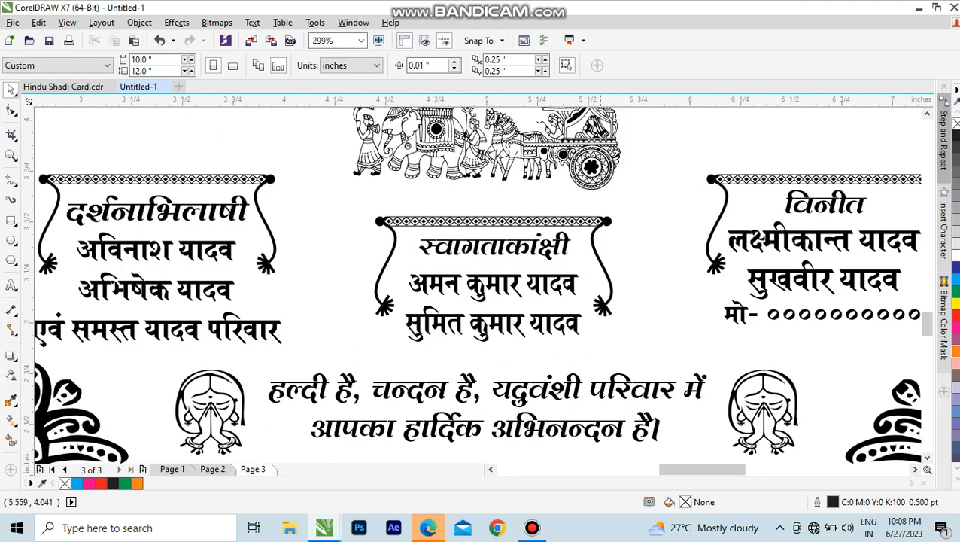
left_click_drag(601, 99, 637, 203)
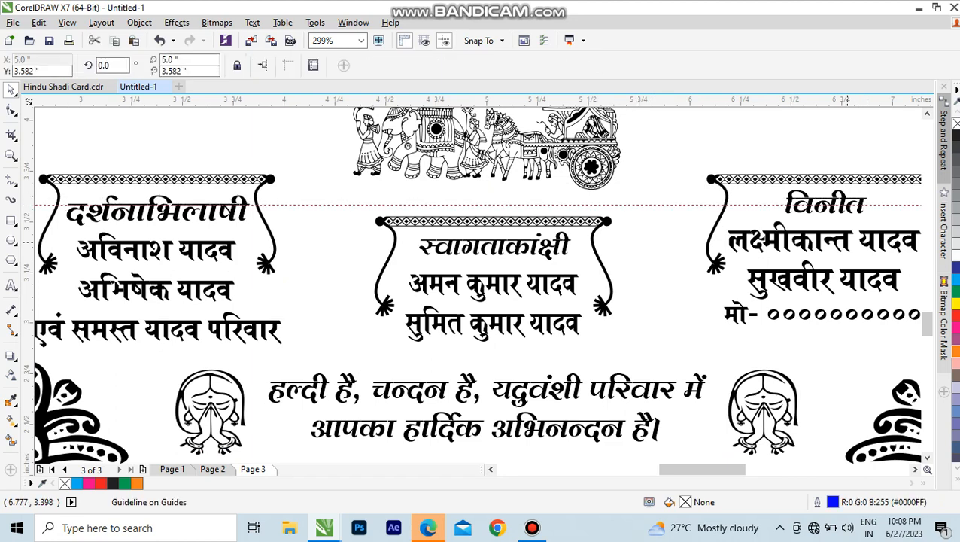
left_click(850, 244)
double_click(844, 233)
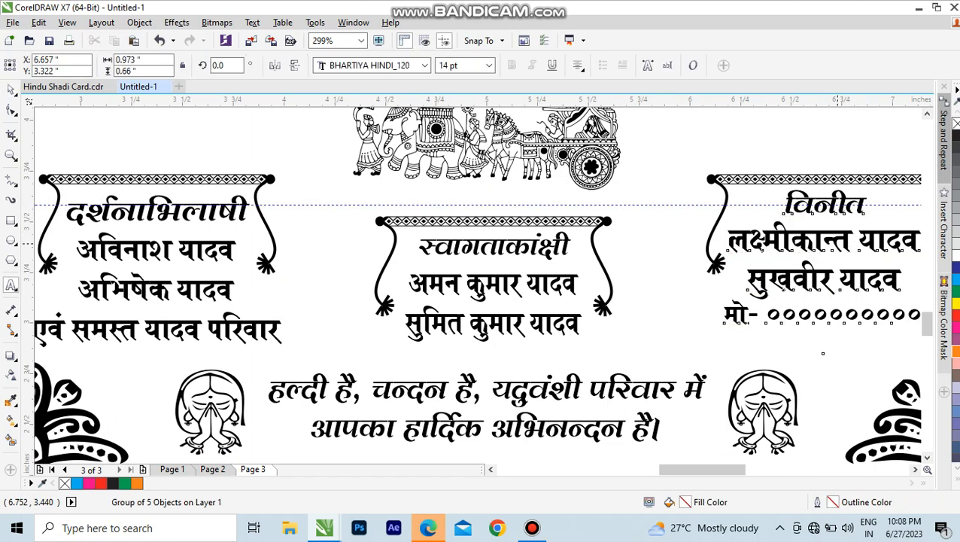
key("ctrl+space")
left_click_drag(823, 257, 823, 264)
left_click(708, 205)
key("Delete")
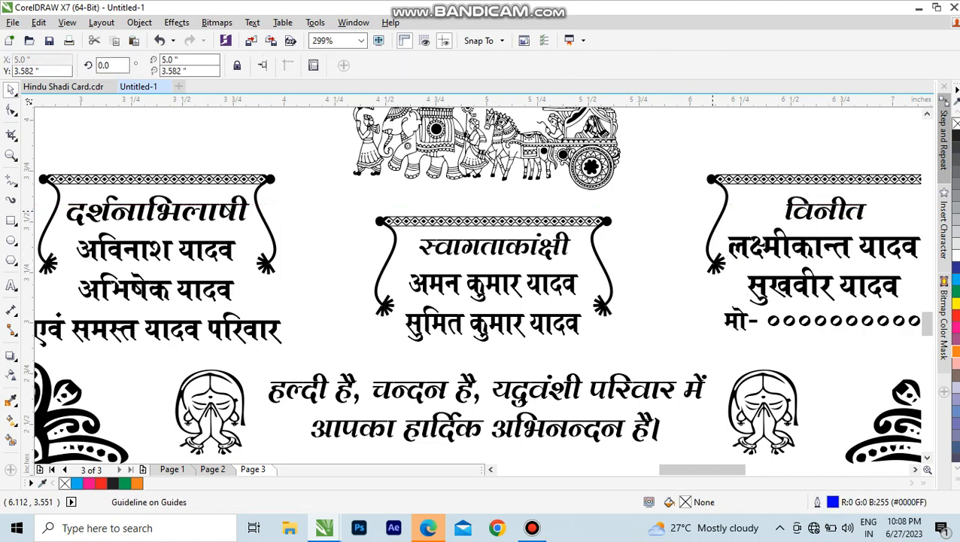
Step: Ungroup the whole card on page 3 and select the decorative frames of the दर्शनाभिलाषी and विनीत panels together
scroll(455, 451, "down", 2)
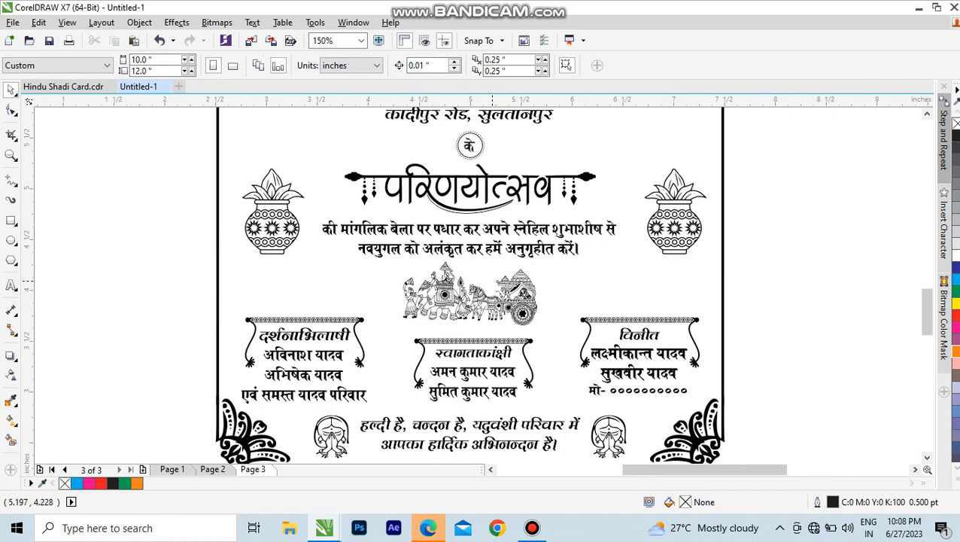
scroll(482, 286, "down", 3)
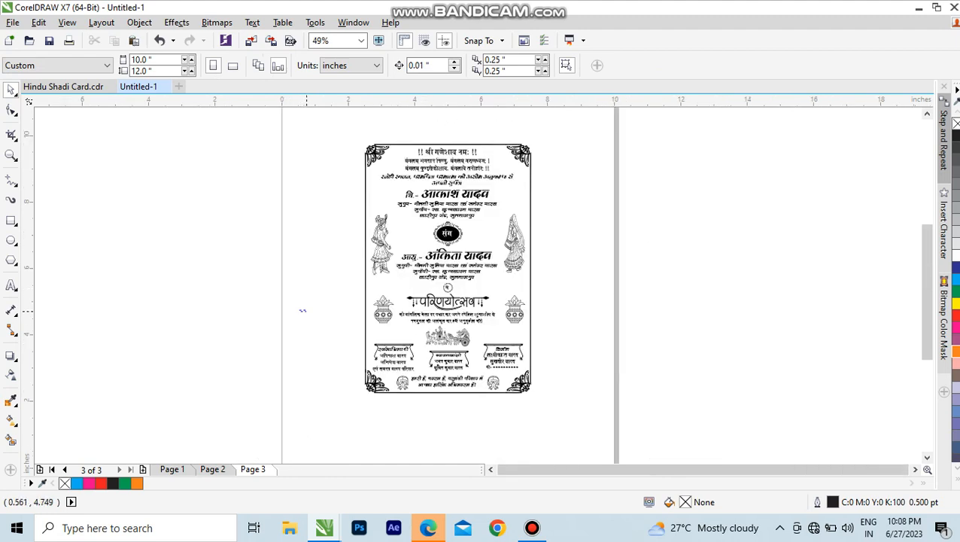
left_click_drag(306, 310, 562, 393)
left_click(572, 290)
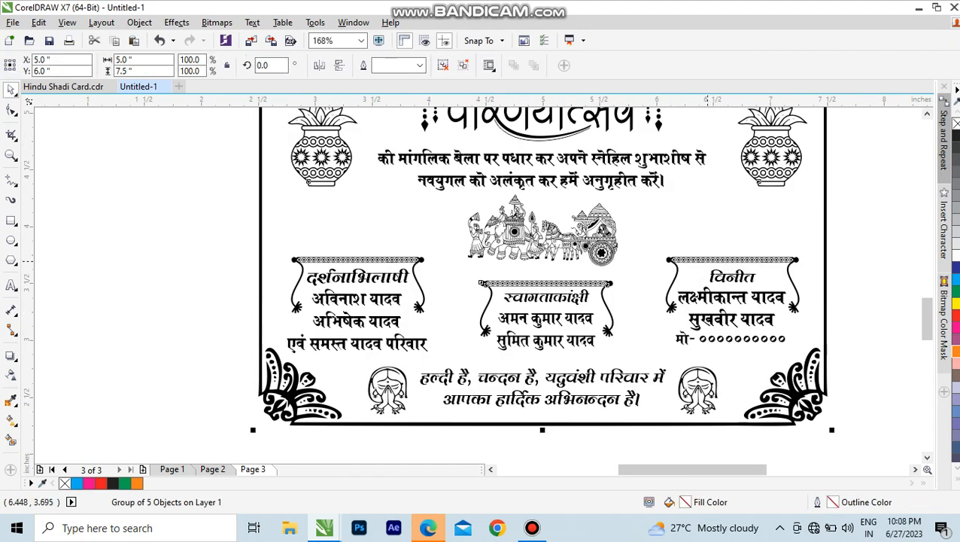
left_click(881, 246)
left_click(795, 258)
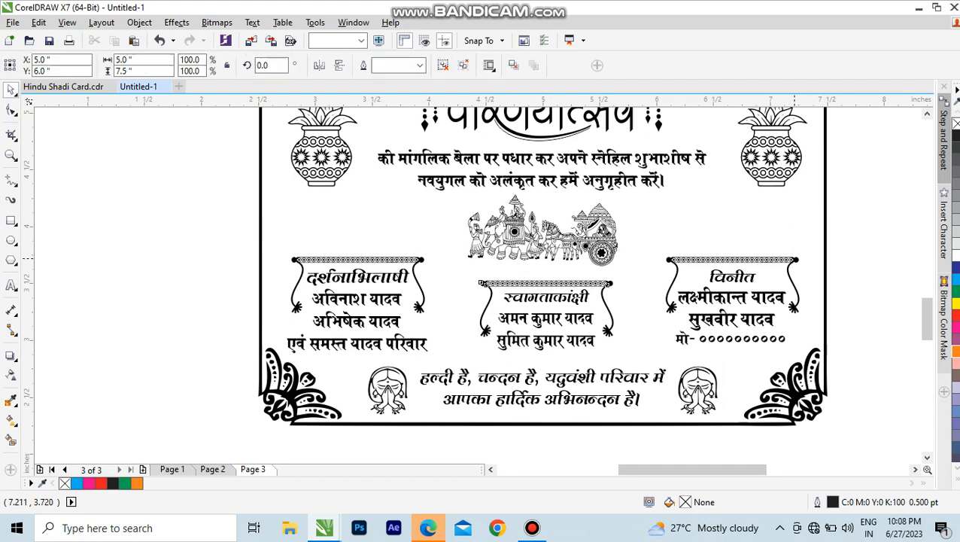
key("ctrl+u")
left_click(807, 270)
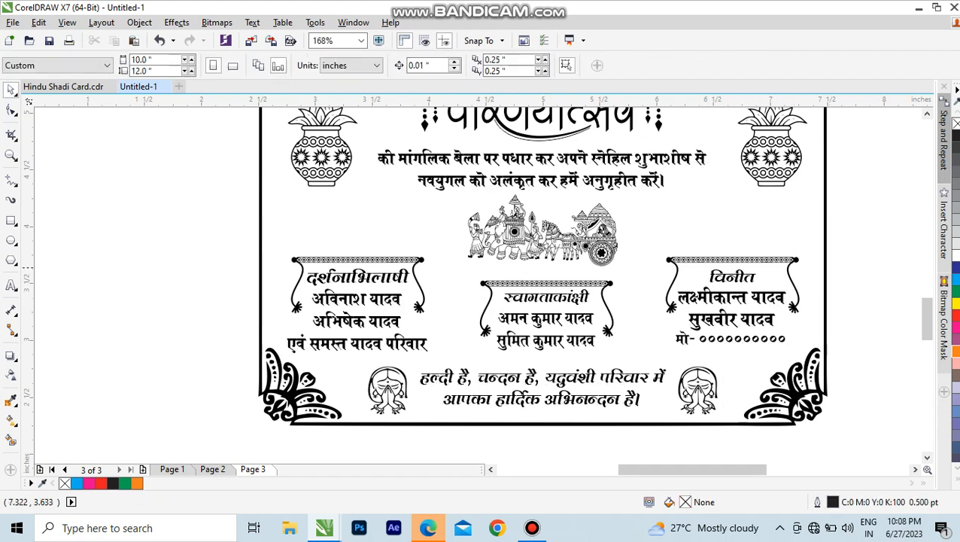
left_click(793, 260)
left_click(420, 260, "shift")
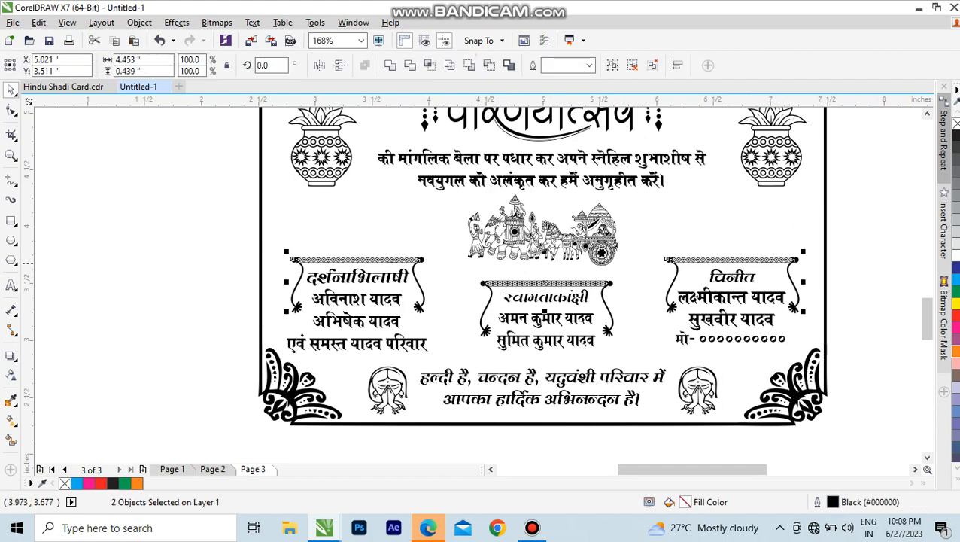
left_click(860, 240)
Step: Try yellow and red fills on the bride's आयु.- name line on page 3 and undo the recolouring
scroll(471, 278, "down", 3)
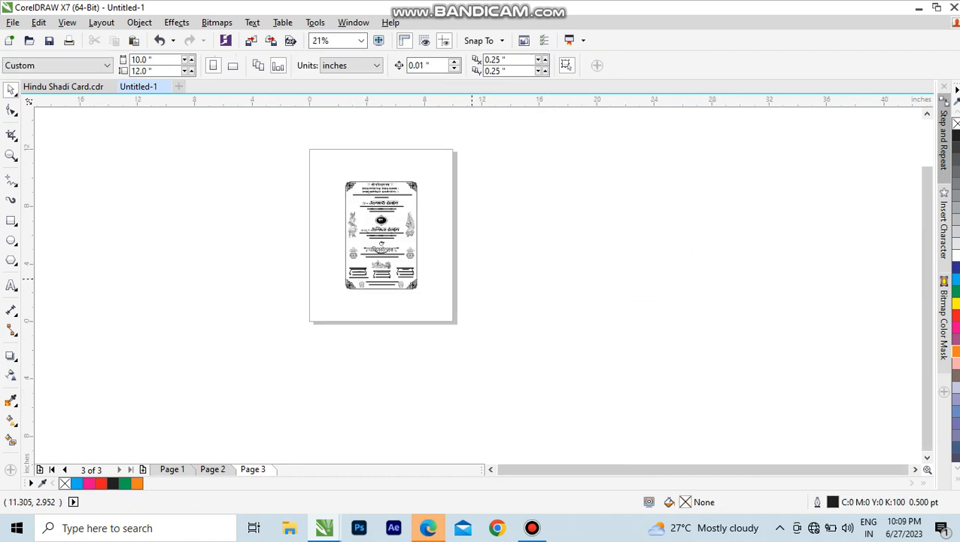
scroll(375, 217, "up", 2)
scroll(375, 218, "up", 2)
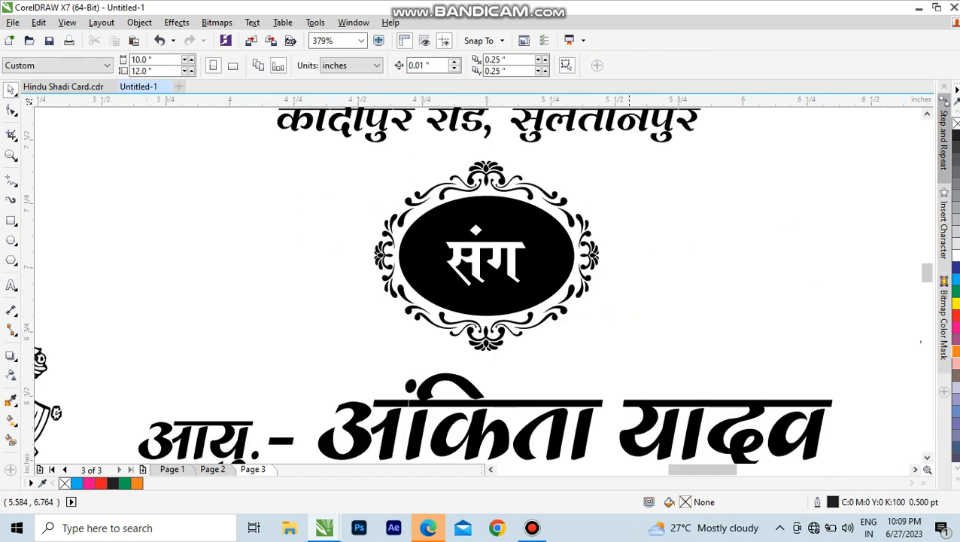
left_click(495, 249)
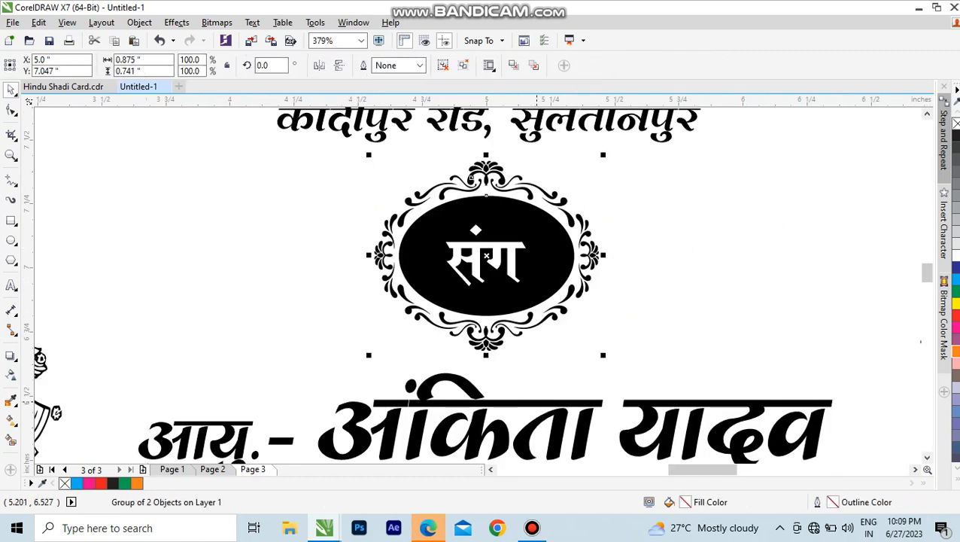
left_click(541, 420)
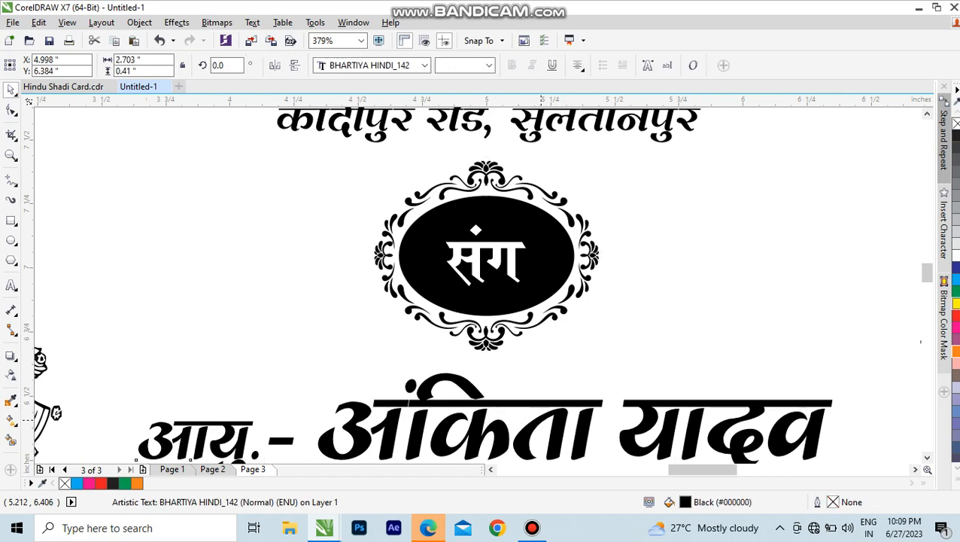
left_click(955, 303)
key("ctrl+z")
key("ctrl+shift+z")
key("ctrl+z")
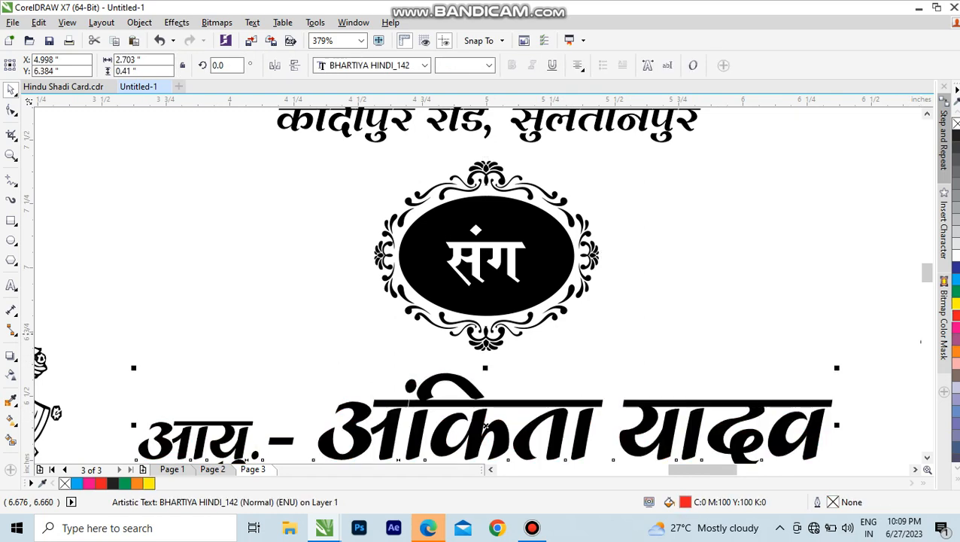
Step: Select all the card objects on page 3 and group them
scroll(498, 242, "down", 6)
left_click(269, 191)
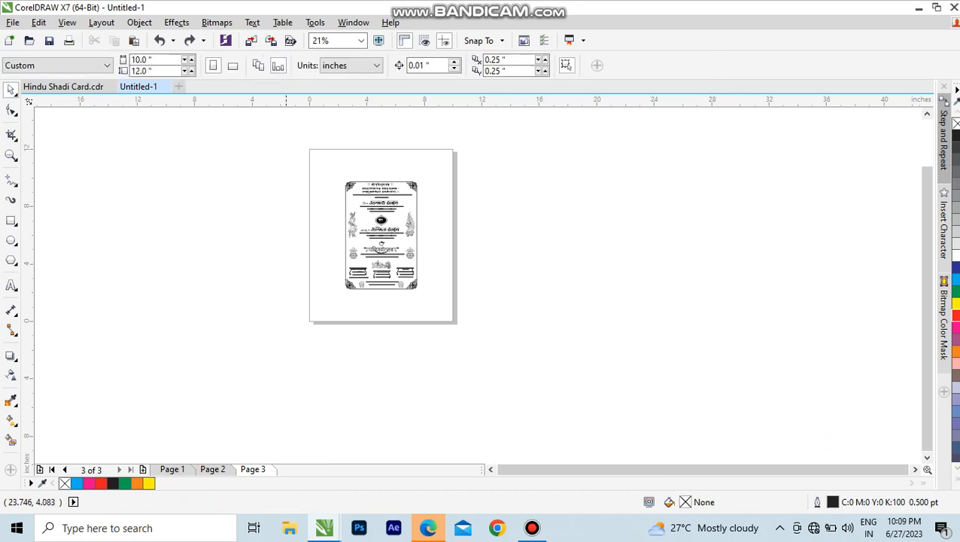
left_click_drag(308, 175, 465, 309)
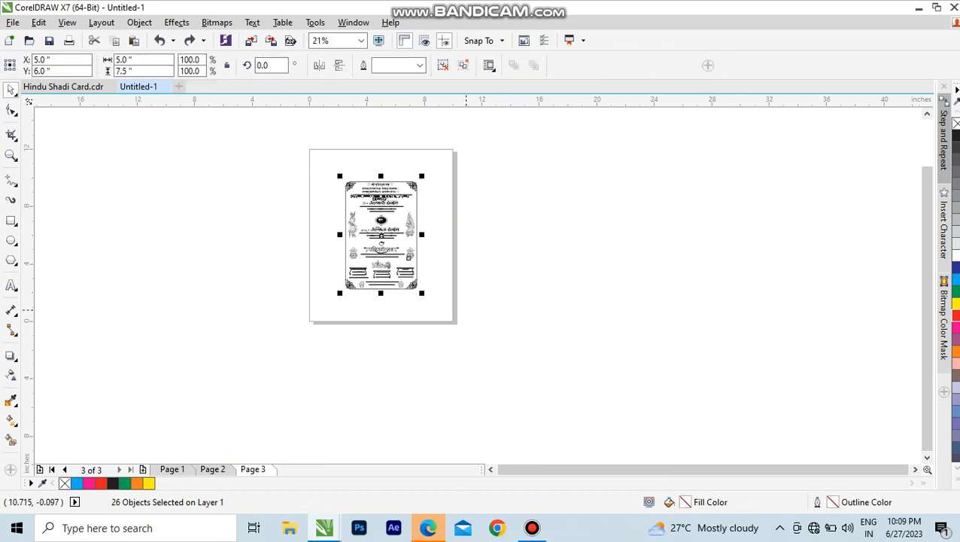
key("ctrl+g")
Step: Save the drawing on the D: drive as the CorelDRAW file "marriage card yt"
key("ctrl+s")
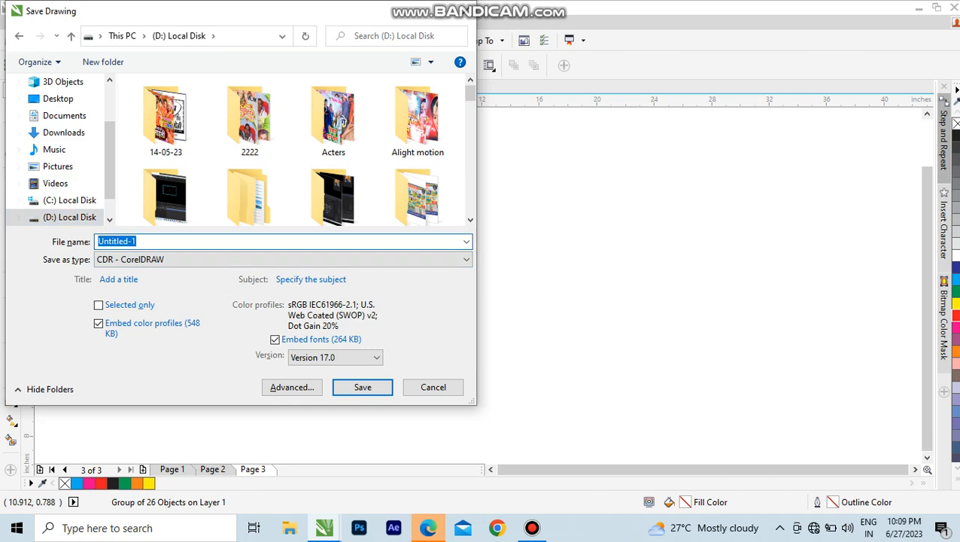
type("y")
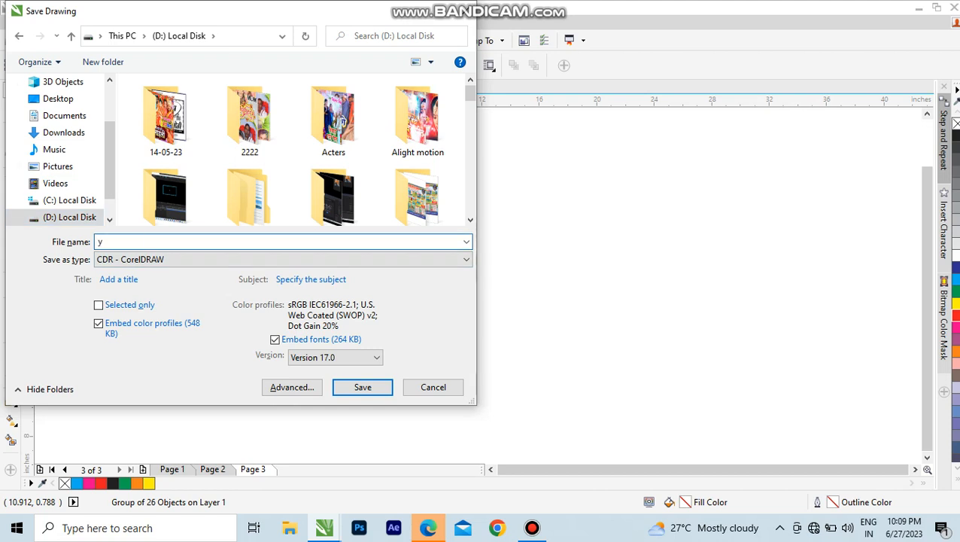
key("BackSpace")
type("marrr")
key("BackSpace")
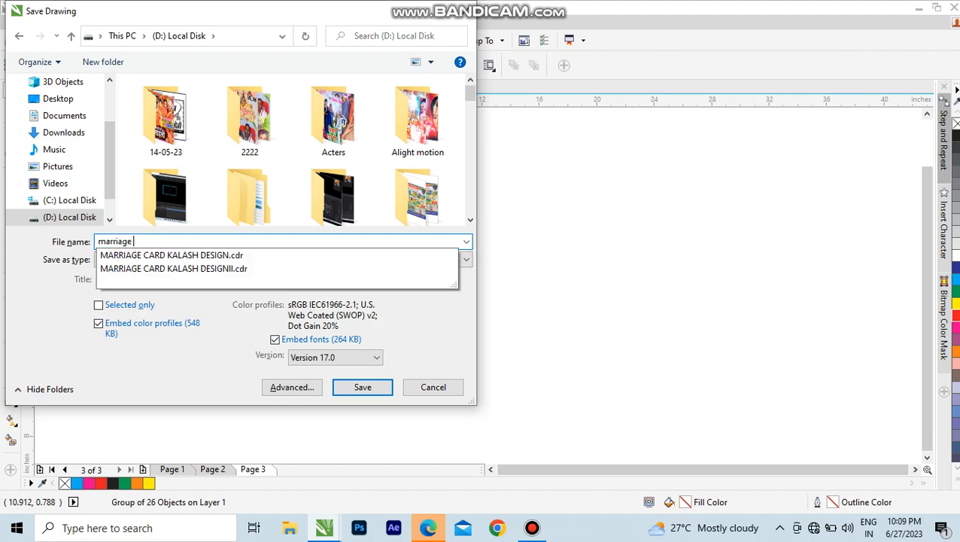
type("iage card yt")
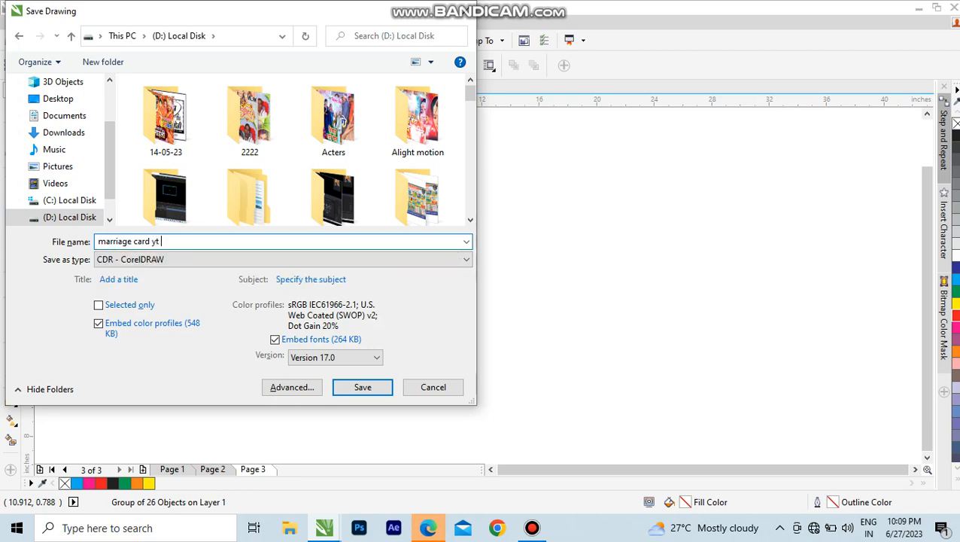
key("Return")
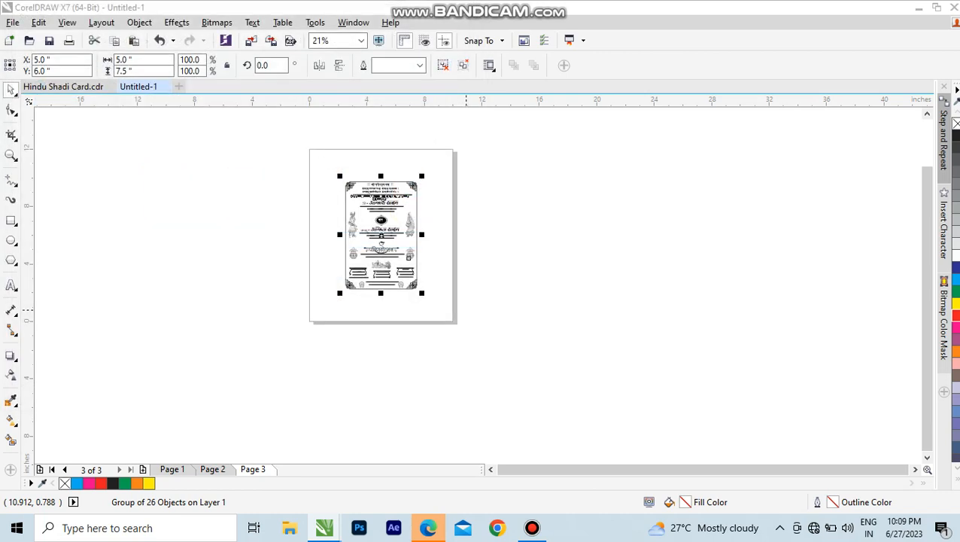
left_click(580, 194)
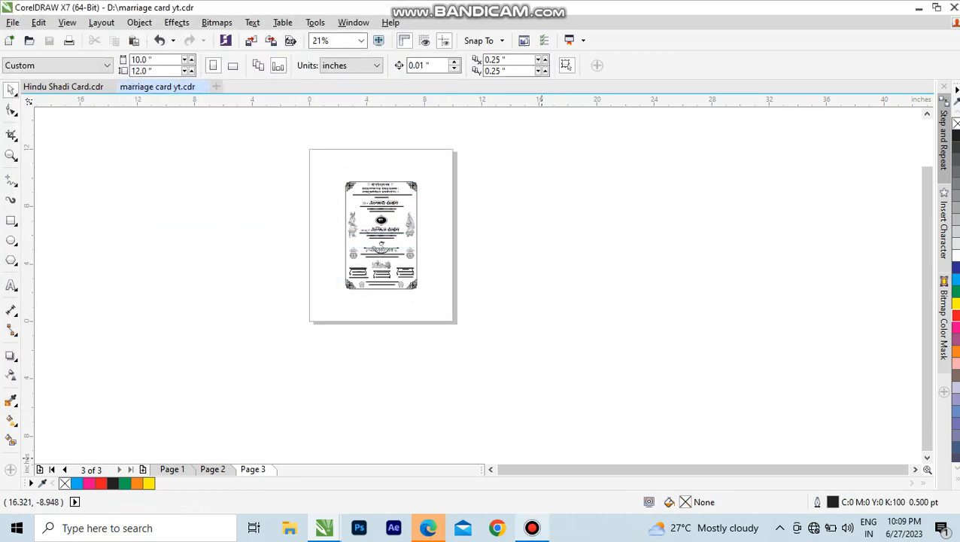